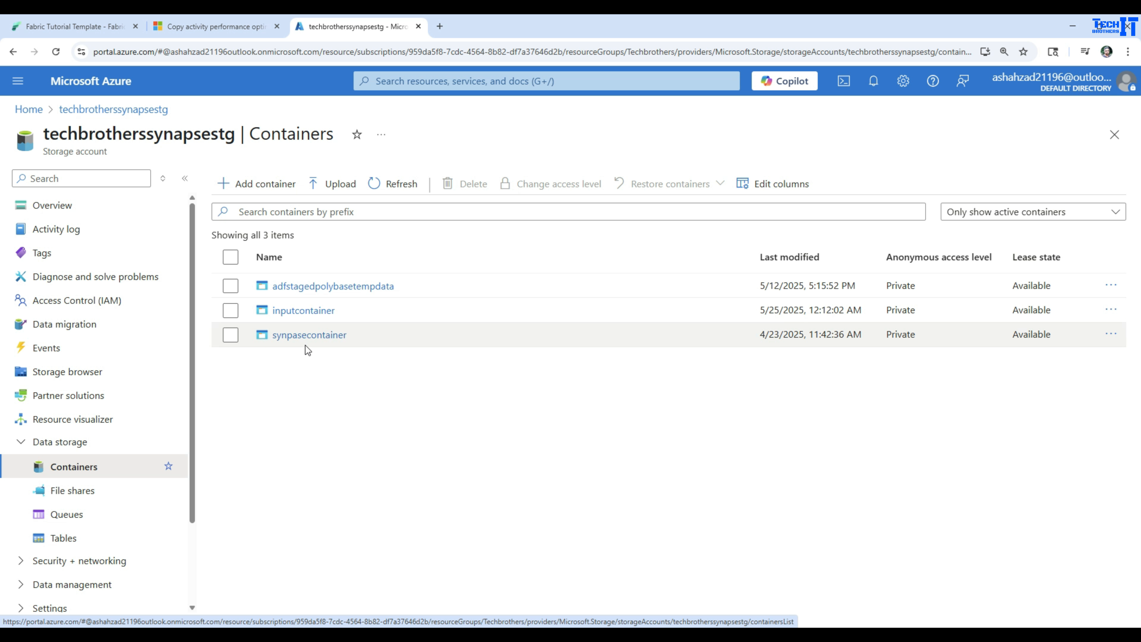
Step: Look through the Region and input folders of synpasecontainer and return to the techbrotherssynapsestg storage account
left_click(309, 336)
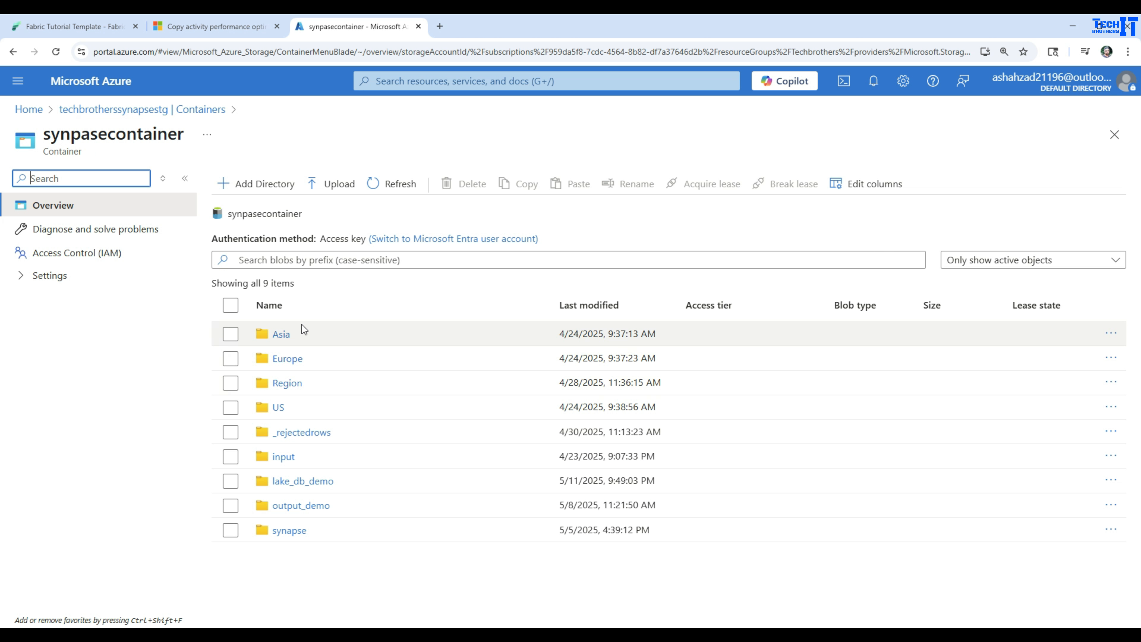
left_click(285, 387)
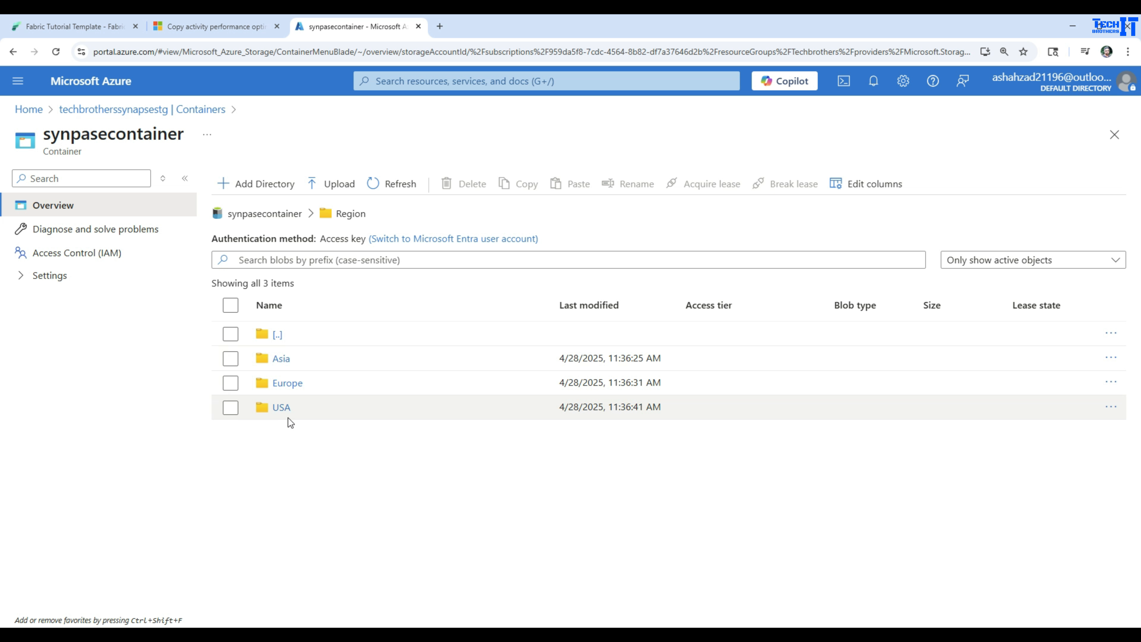
left_click(286, 214)
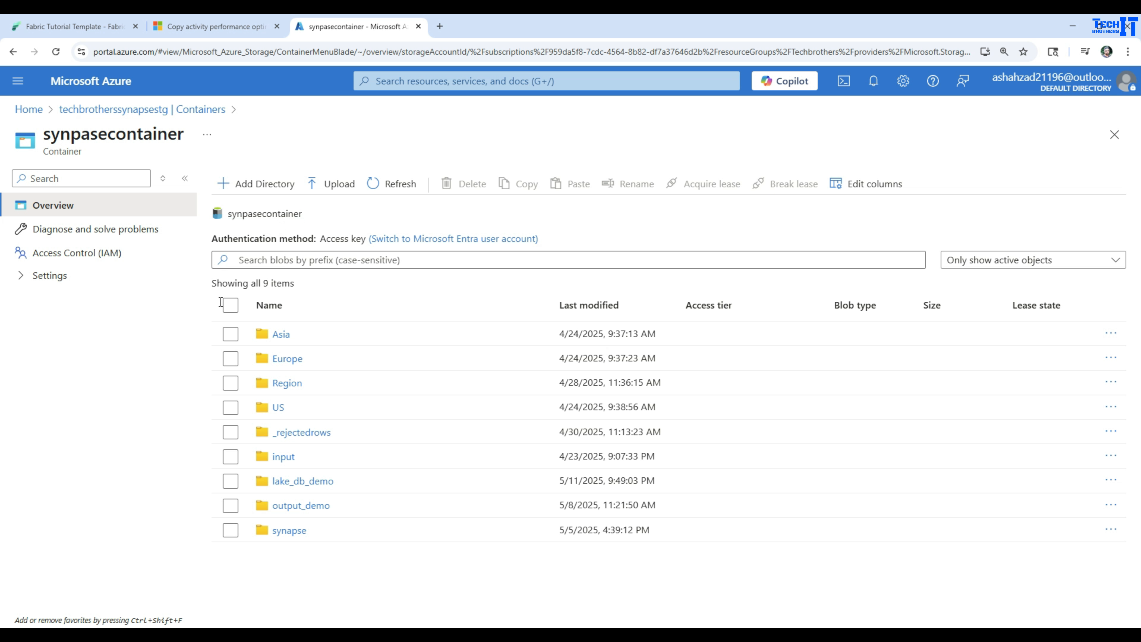
left_click(283, 458)
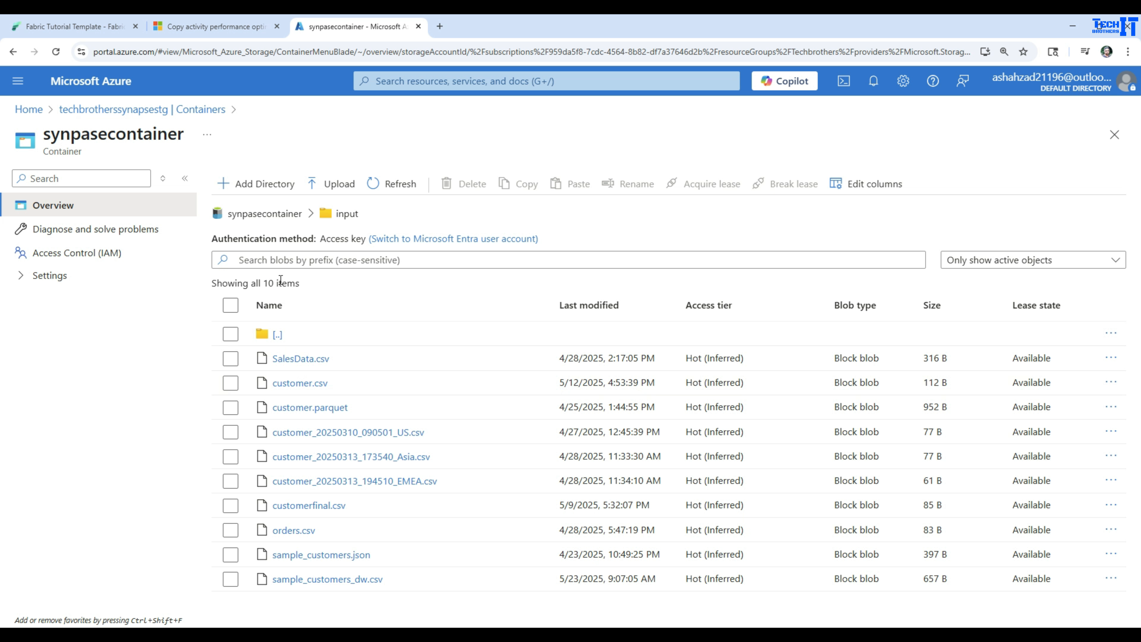
left_click(269, 214)
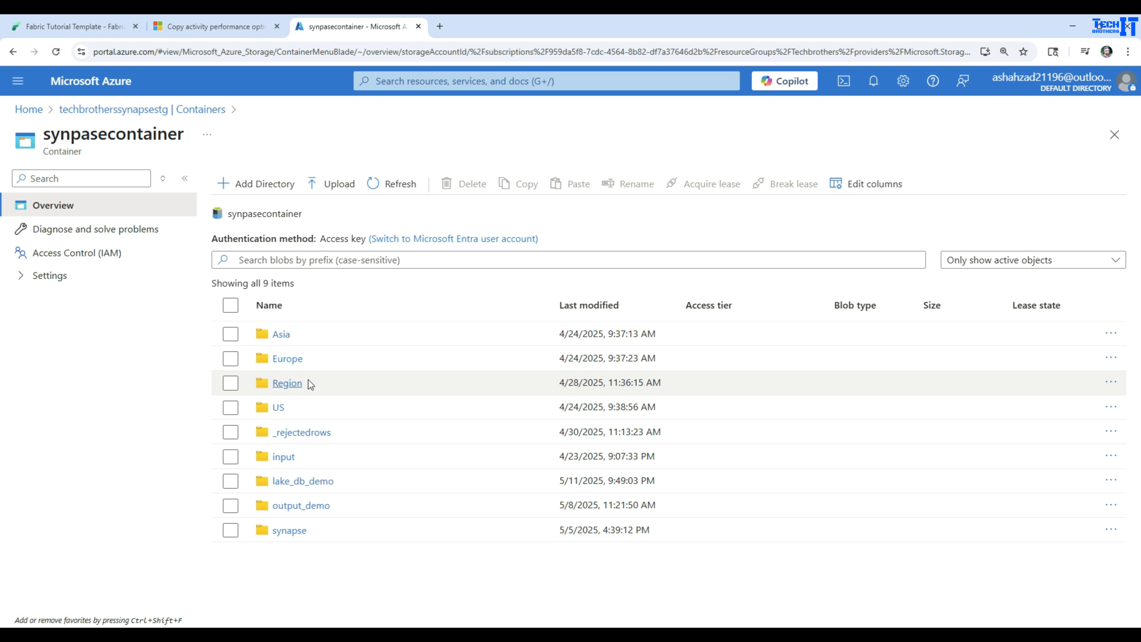
left_click(280, 386)
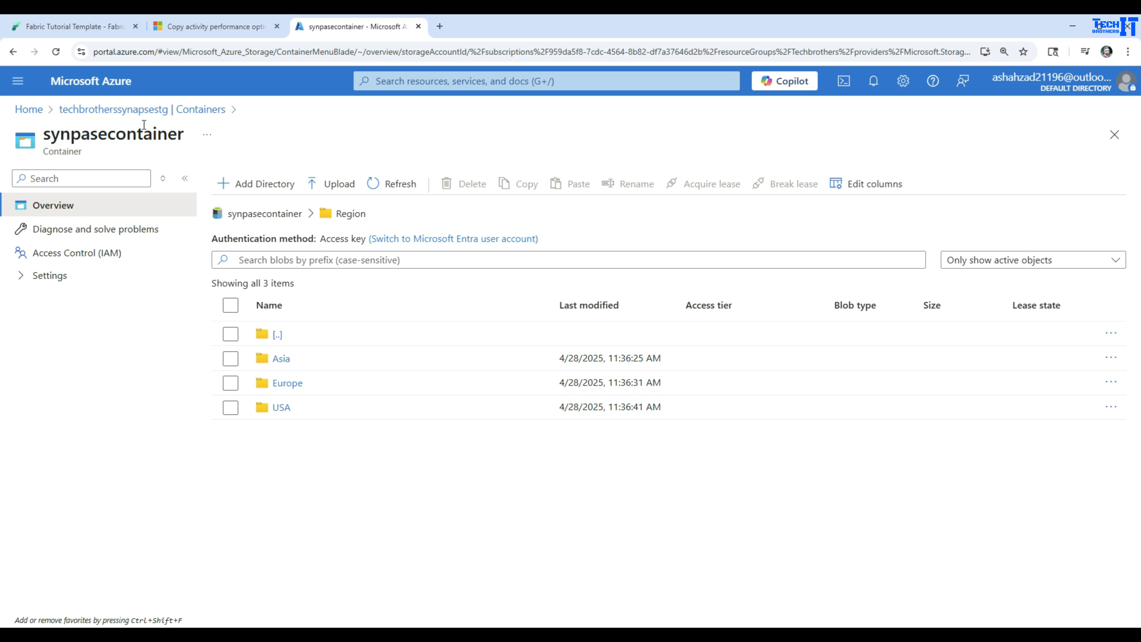
left_click(134, 109)
Step: Switch to Microsoft Fabric and view the files in TechBrothersLakeHouse
left_click(88, 25)
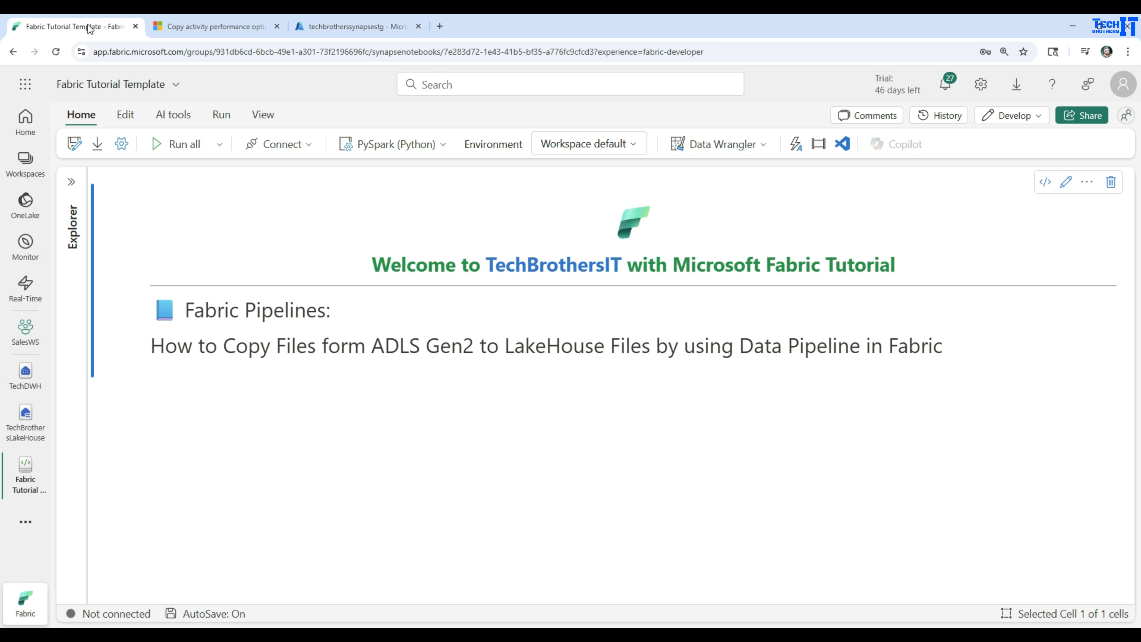
left_click(24, 411)
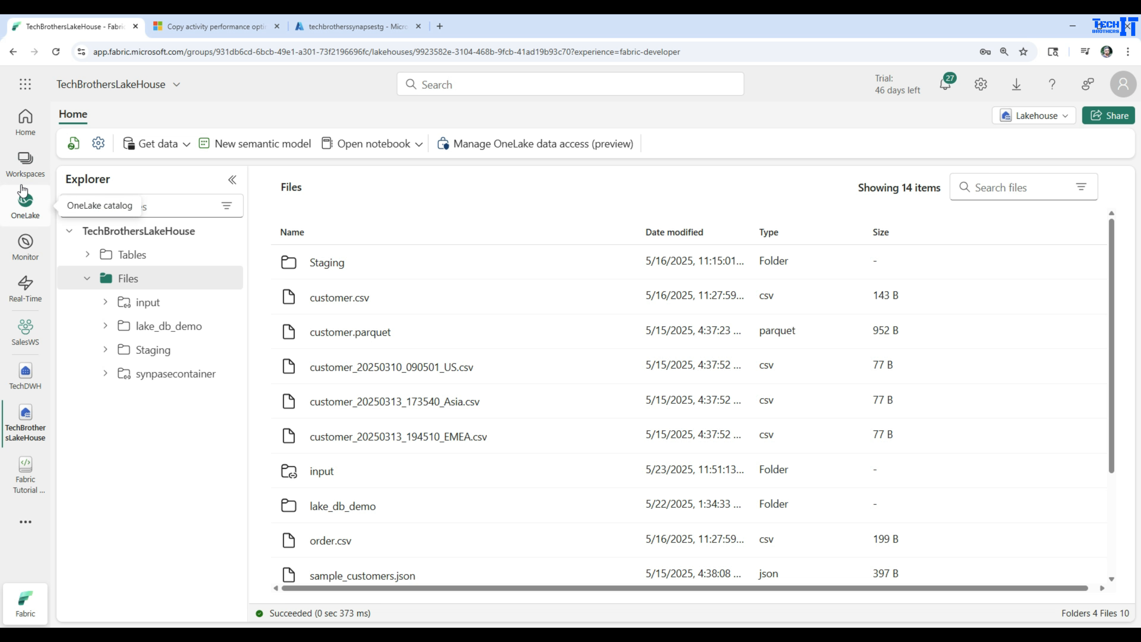
Step: Open the Pipelines folder in the SalesWS workspace
left_click(26, 166)
left_click(108, 262)
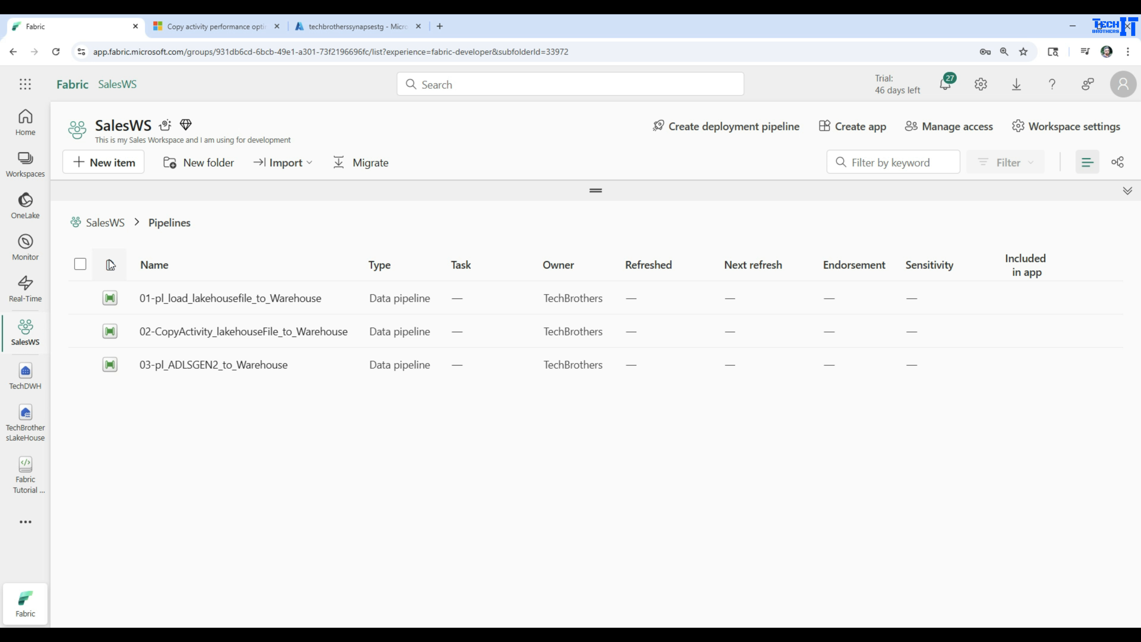
left_click(104, 223)
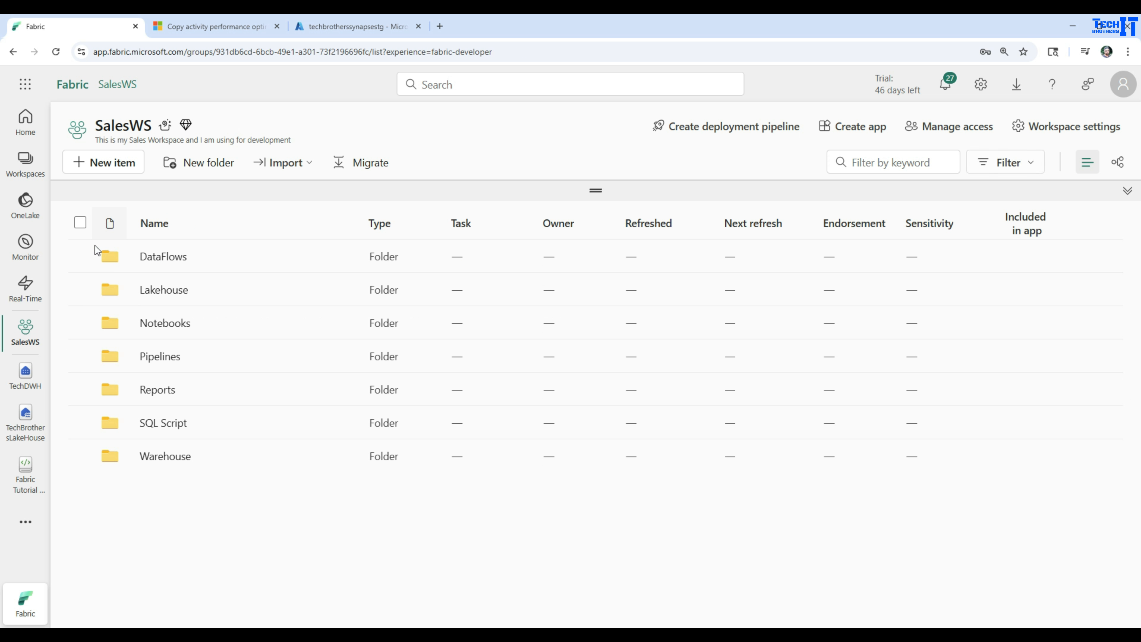
left_click(160, 356)
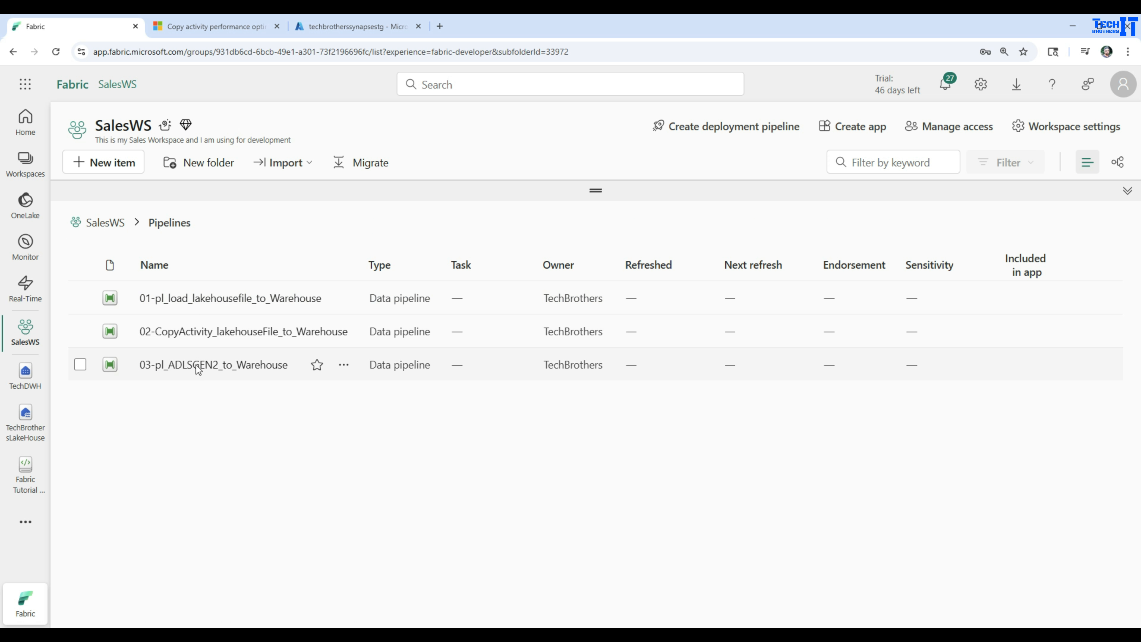
Step: Create a new data pipeline named 04-CopyContainer in the Pipelines folder
left_click(103, 162)
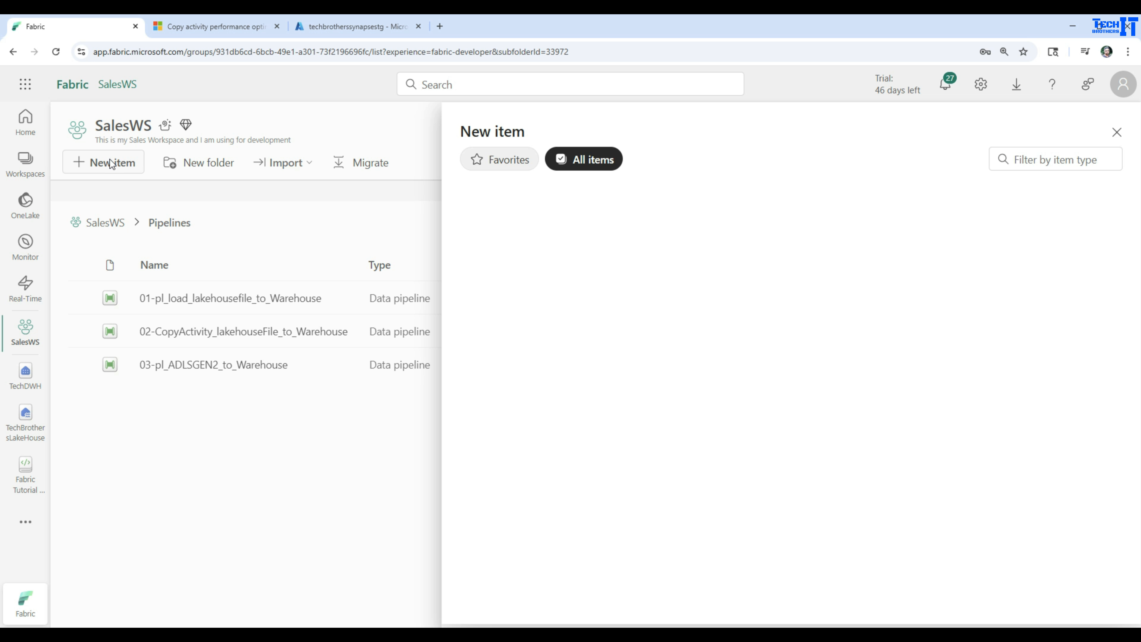
left_click(741, 282)
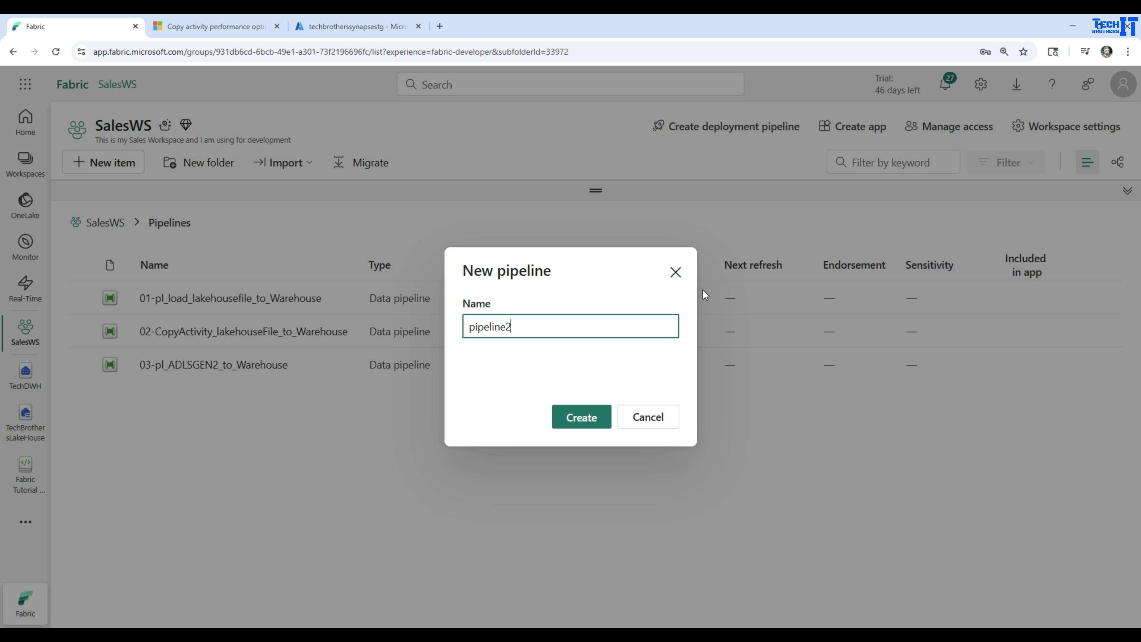
left_click_drag(549, 328, 398, 324)
type("04-")
type("Copy")
type("Container")
key("Return")
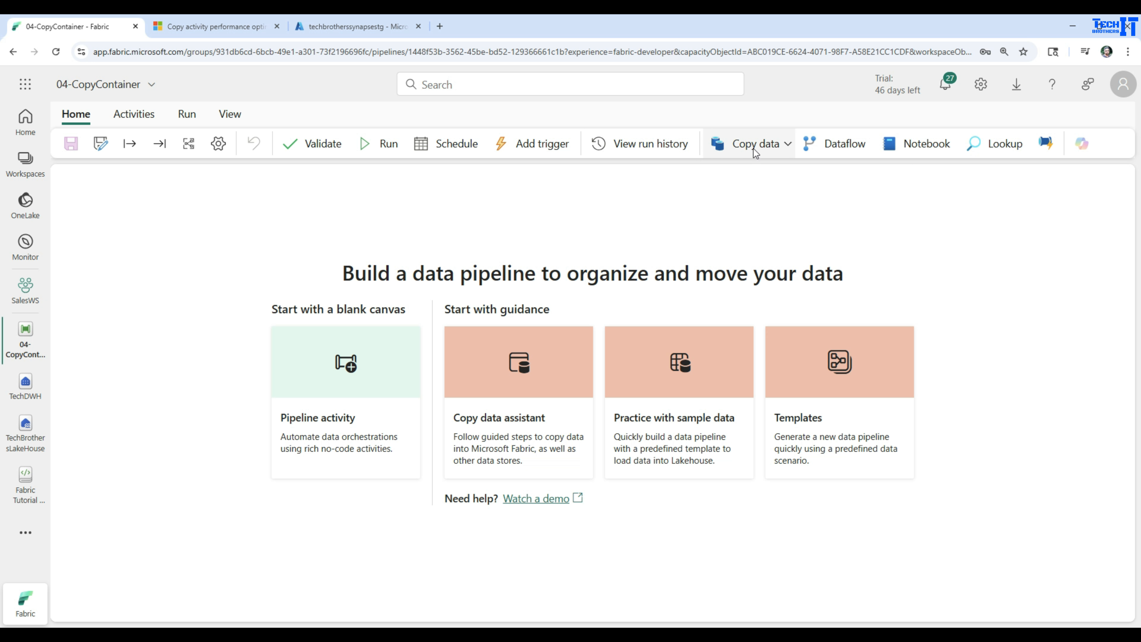
left_click(785, 145)
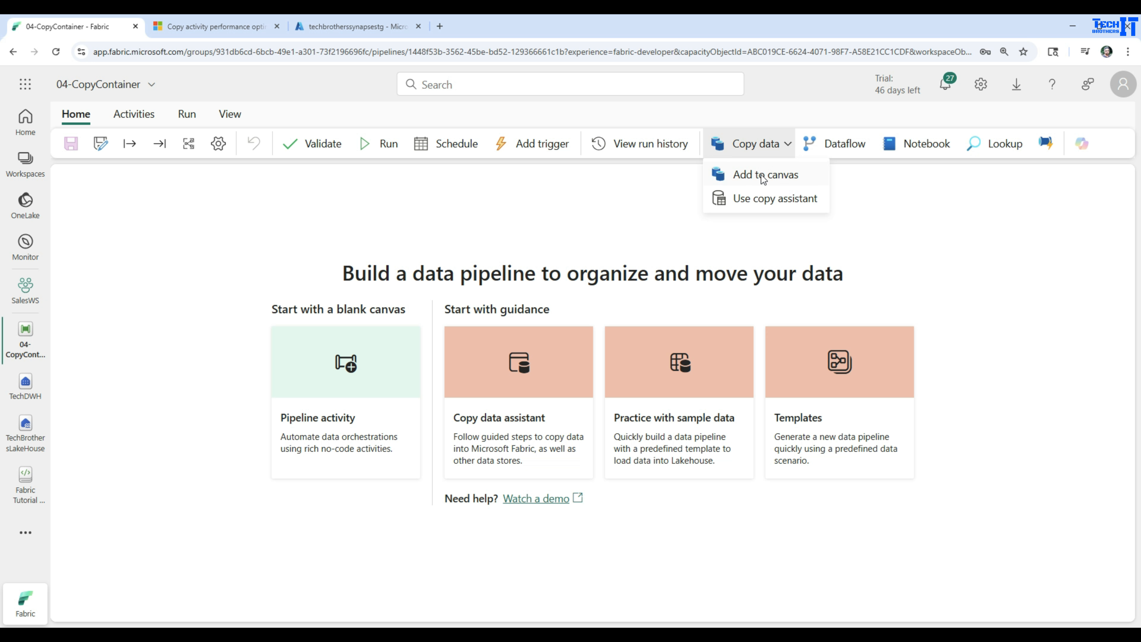
left_click(243, 243)
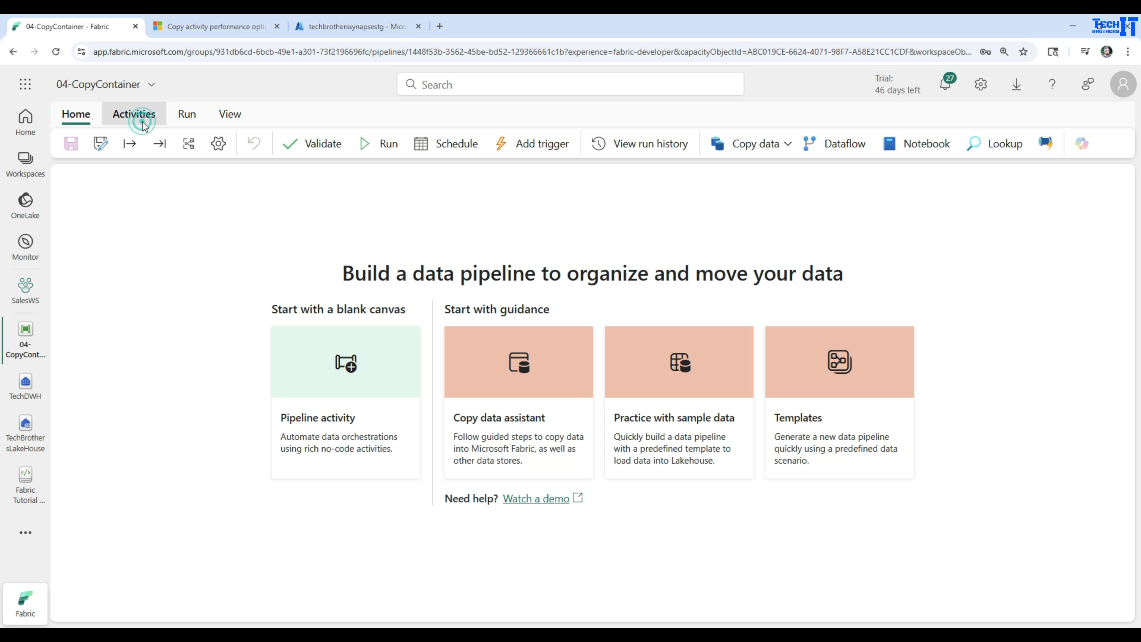
left_click(133, 114)
left_click(141, 145)
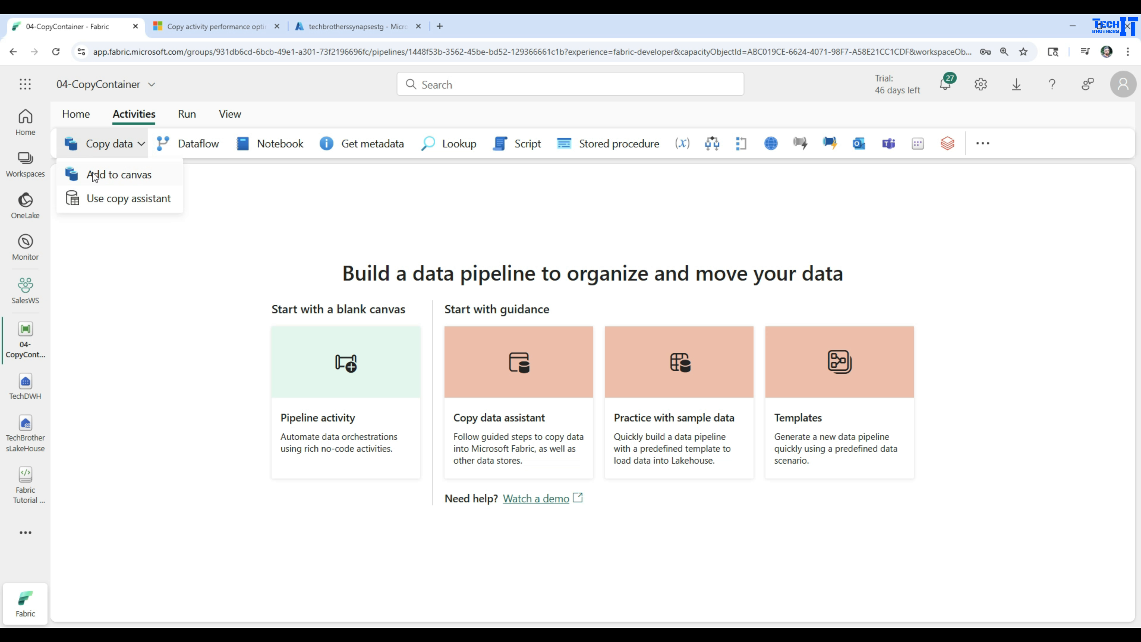
left_click(114, 204)
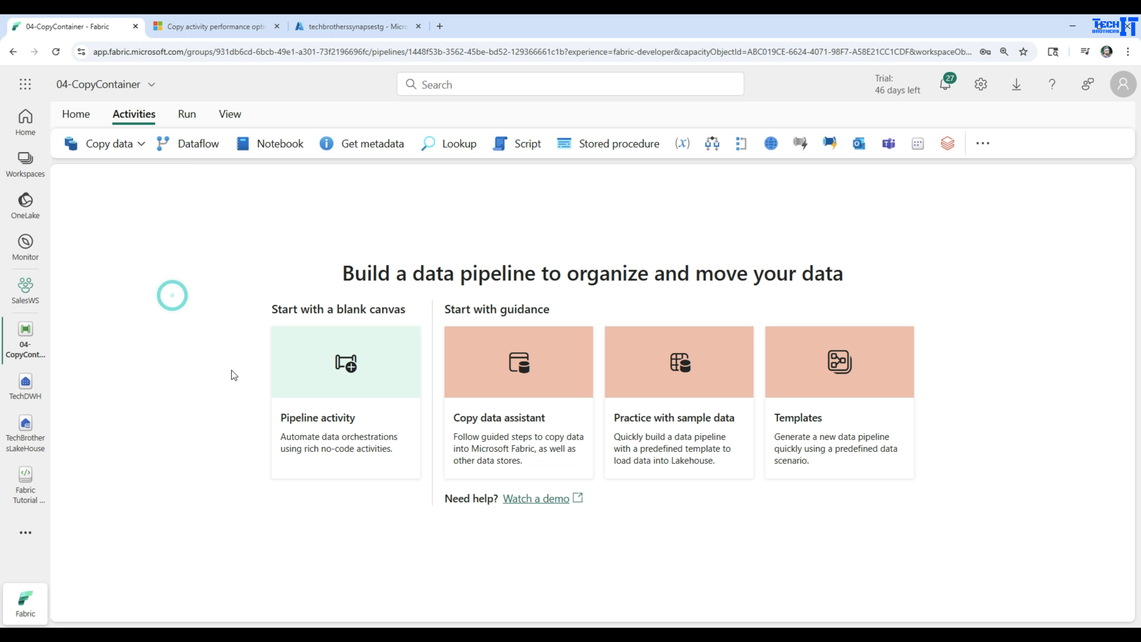
Step: Add a Copy data activity to the pipeline canvas, reposition it and enlarge the area showing its properties
left_click(336, 443)
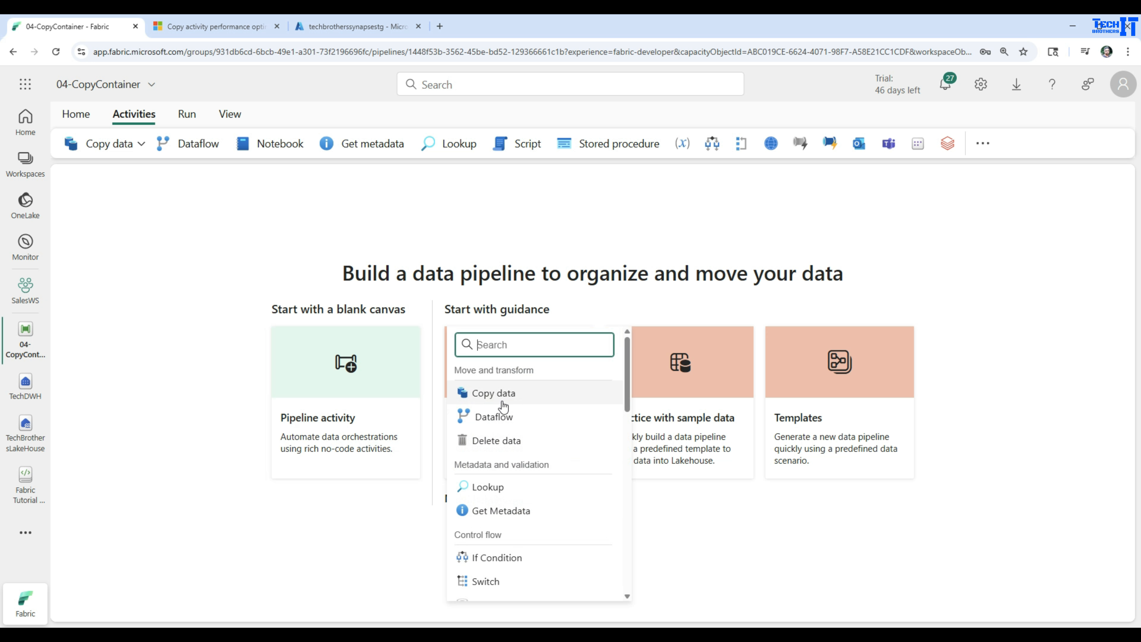
left_click(500, 398)
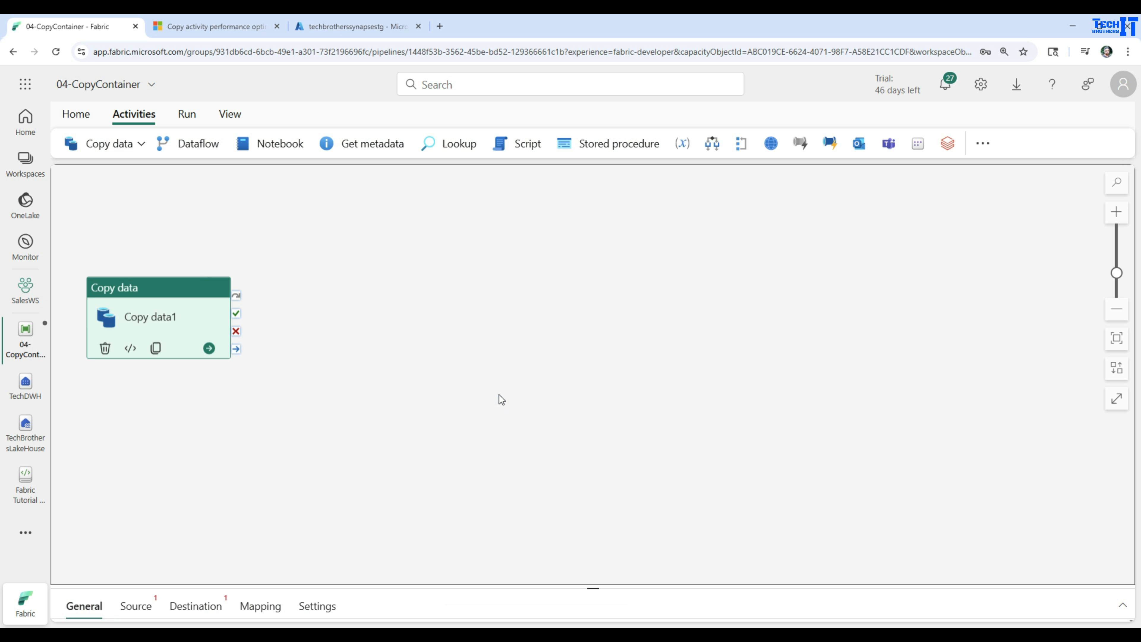
left_click_drag(129, 296, 319, 253)
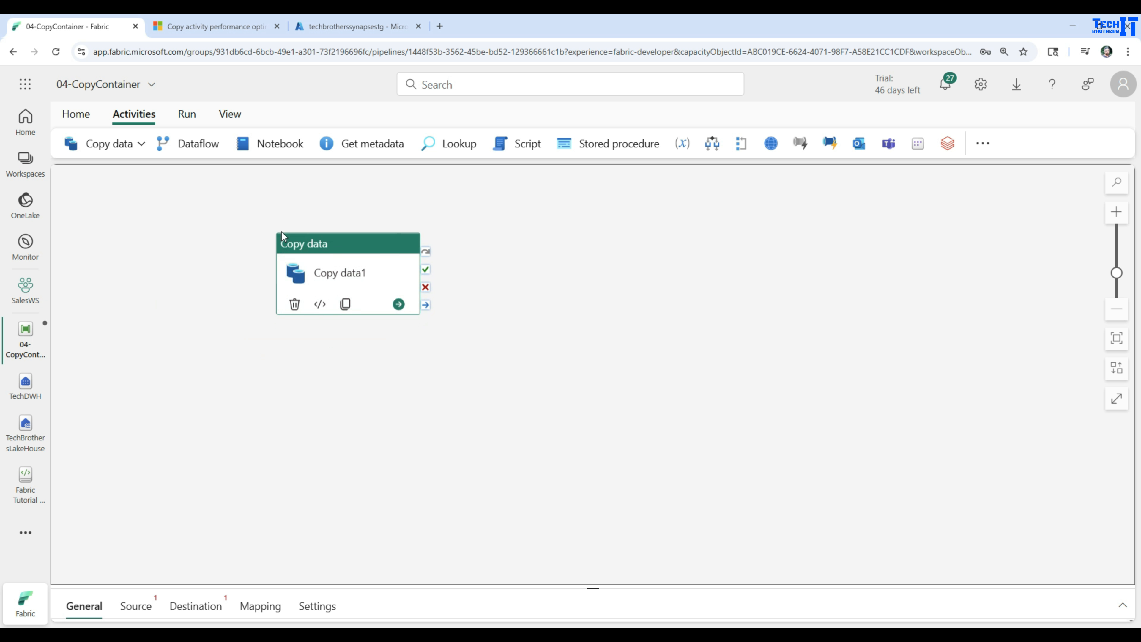
left_click_drag(604, 589, 583, 395)
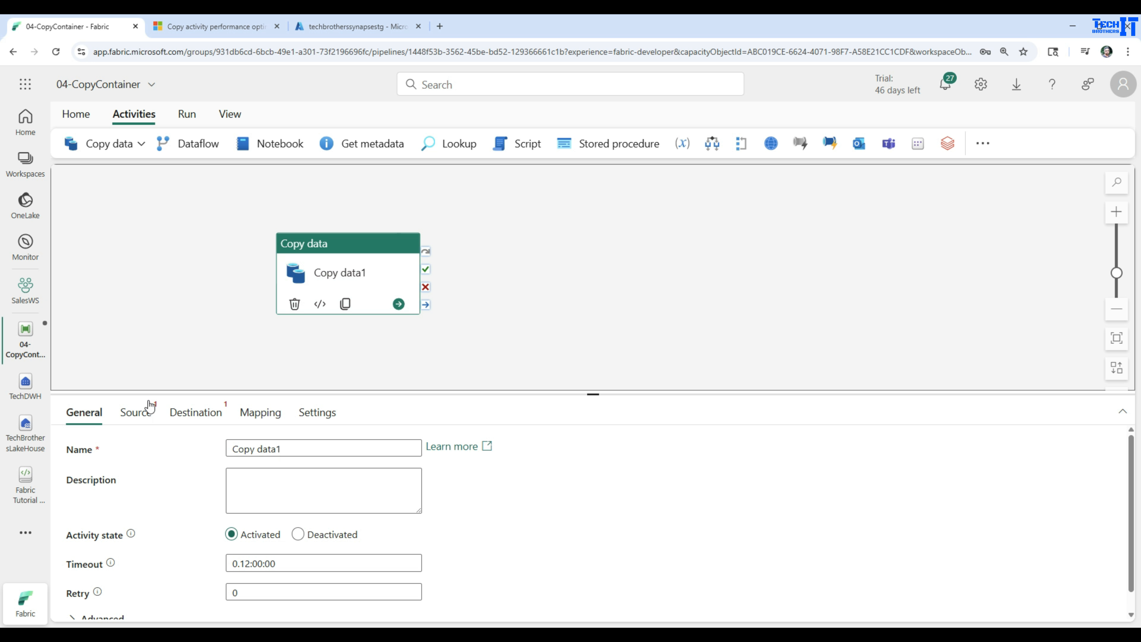
Step: Start a new source connection for the Copy data activity, choosing Azure Data Lake Storage Gen2 as the data source
left_click(136, 413)
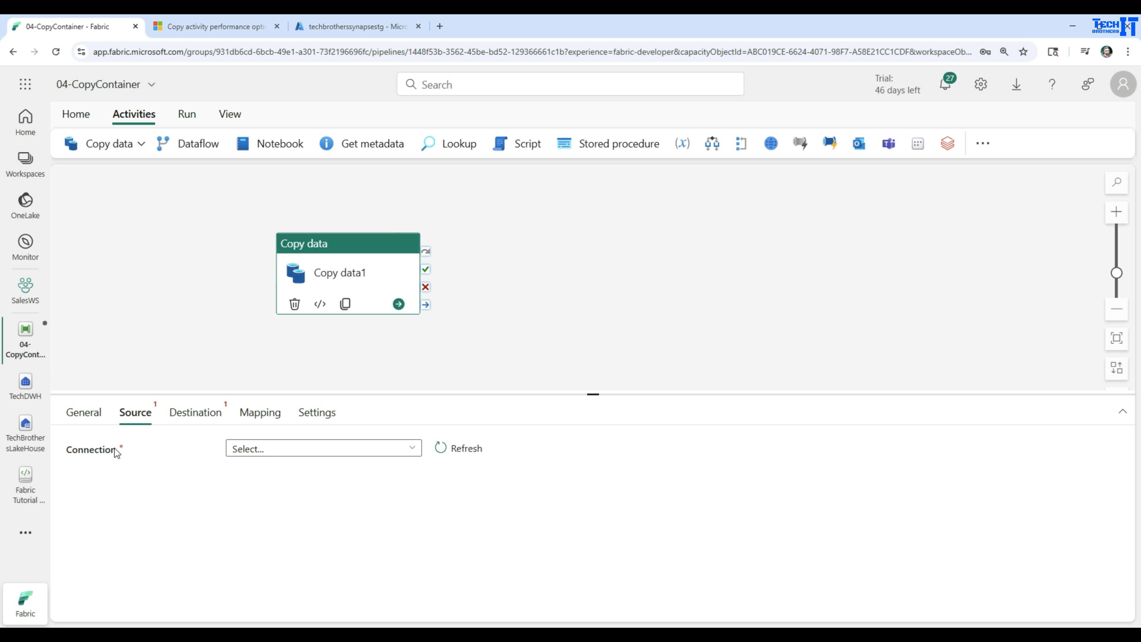
left_click(410, 451)
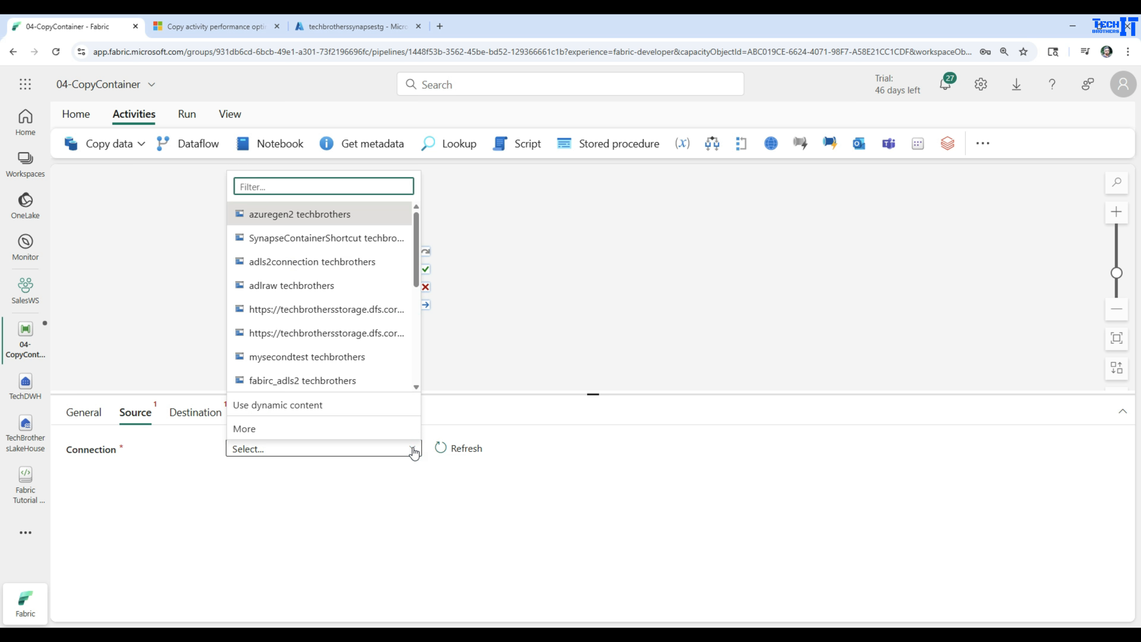
left_click(245, 428)
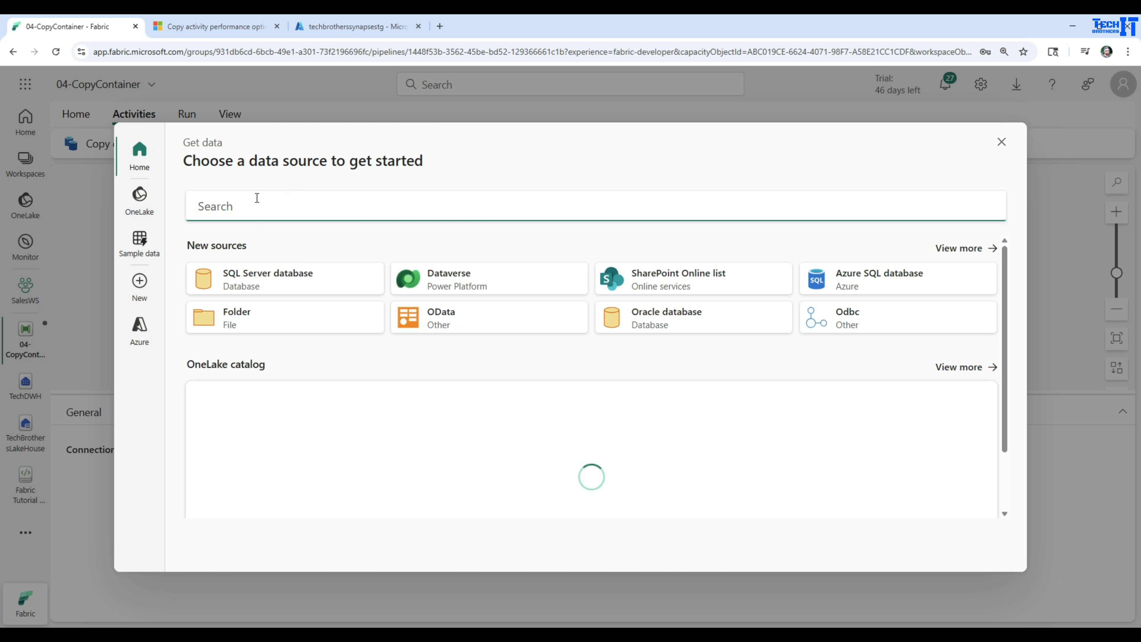
left_click(297, 205)
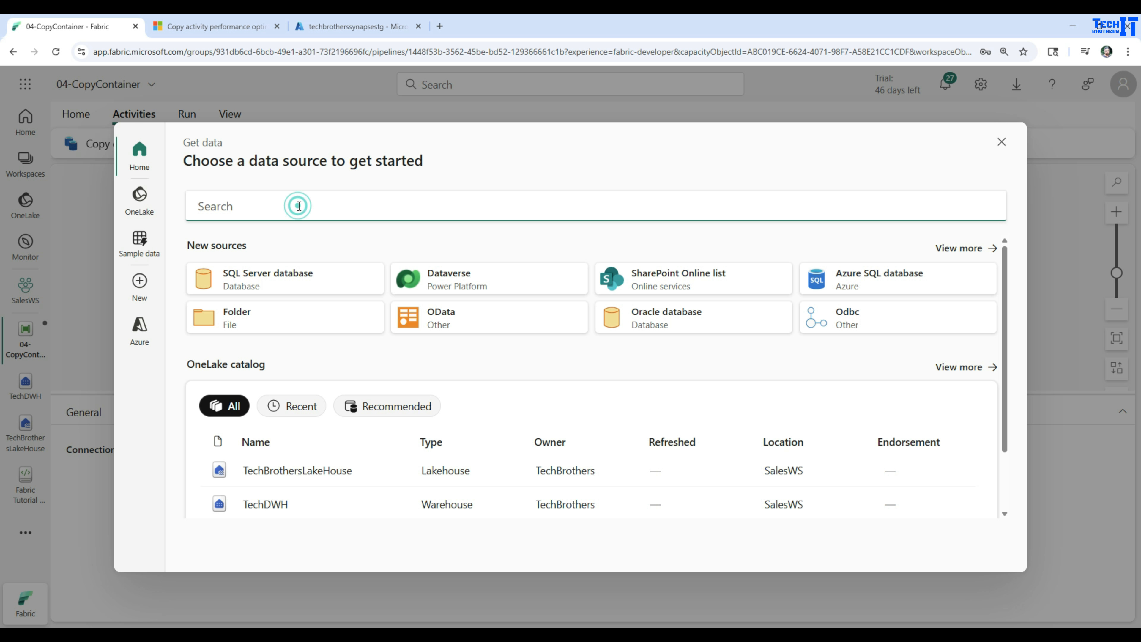
type("data lake")
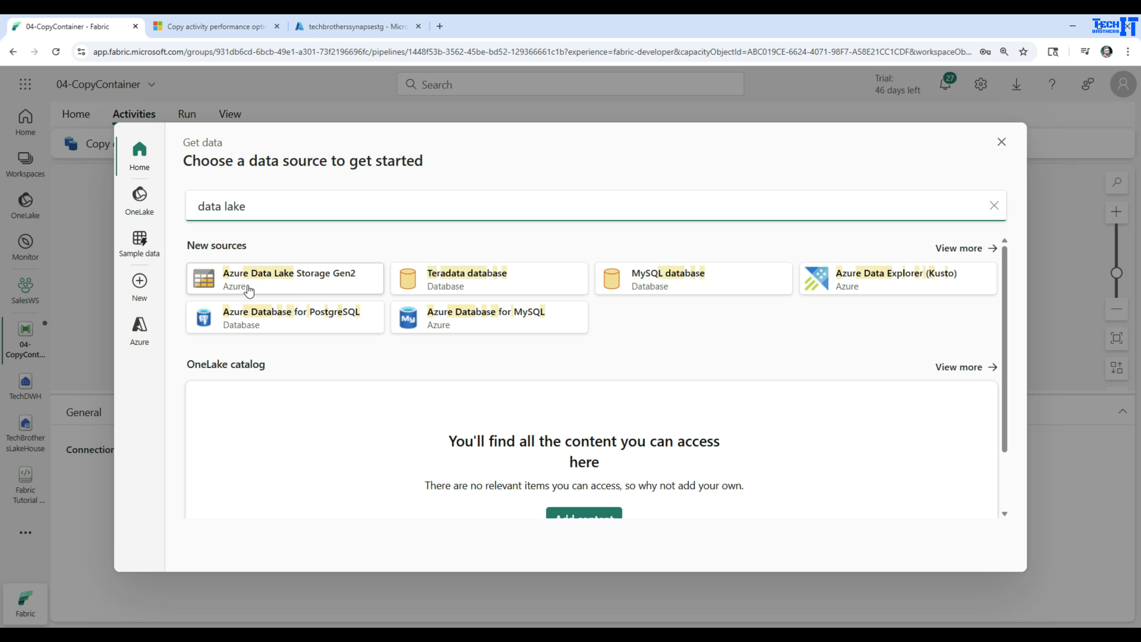
left_click(275, 287)
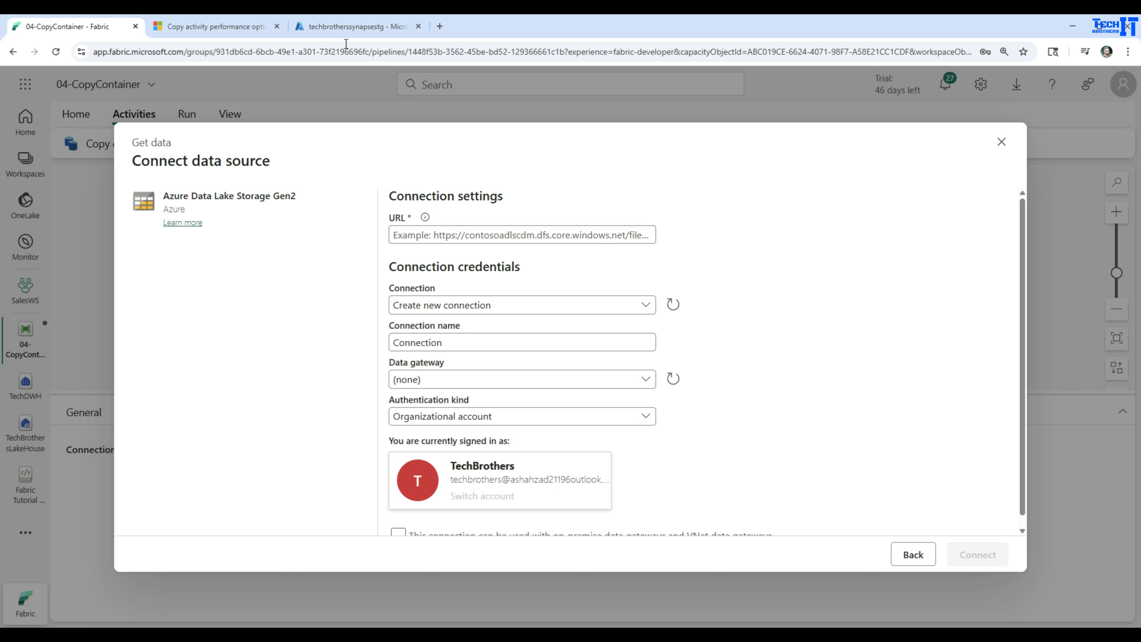
Step: Switch to the Azure portal and open the Endpoints page of the techbrotherssynapsestg storage account
left_click(348, 27)
left_click(35, 110)
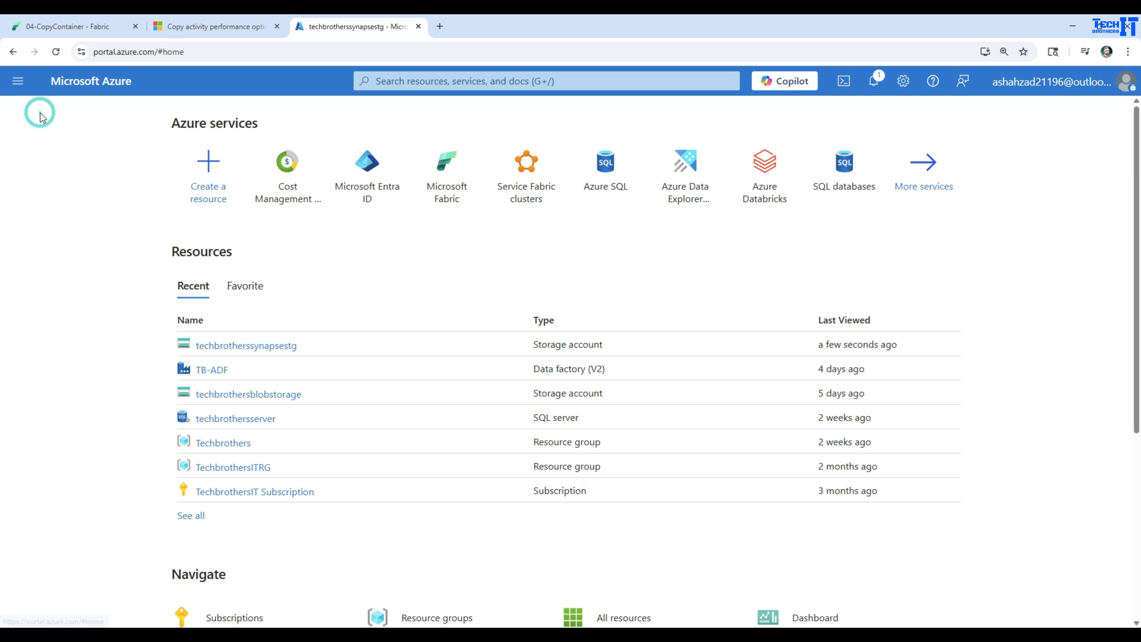
left_click(241, 344)
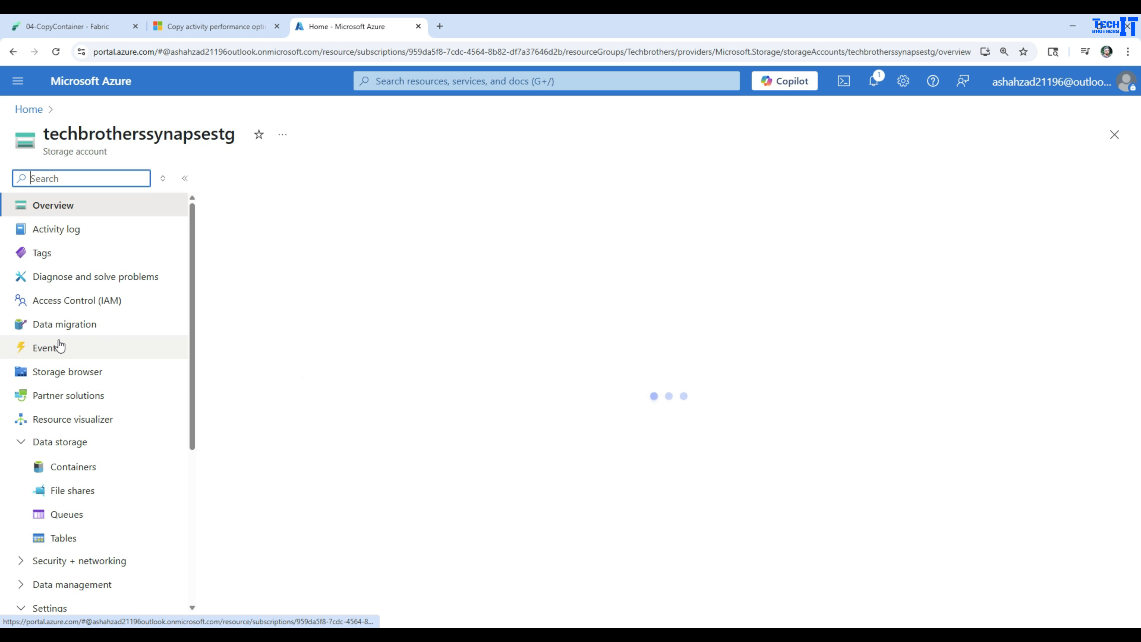
scroll(46, 339, "down", 5)
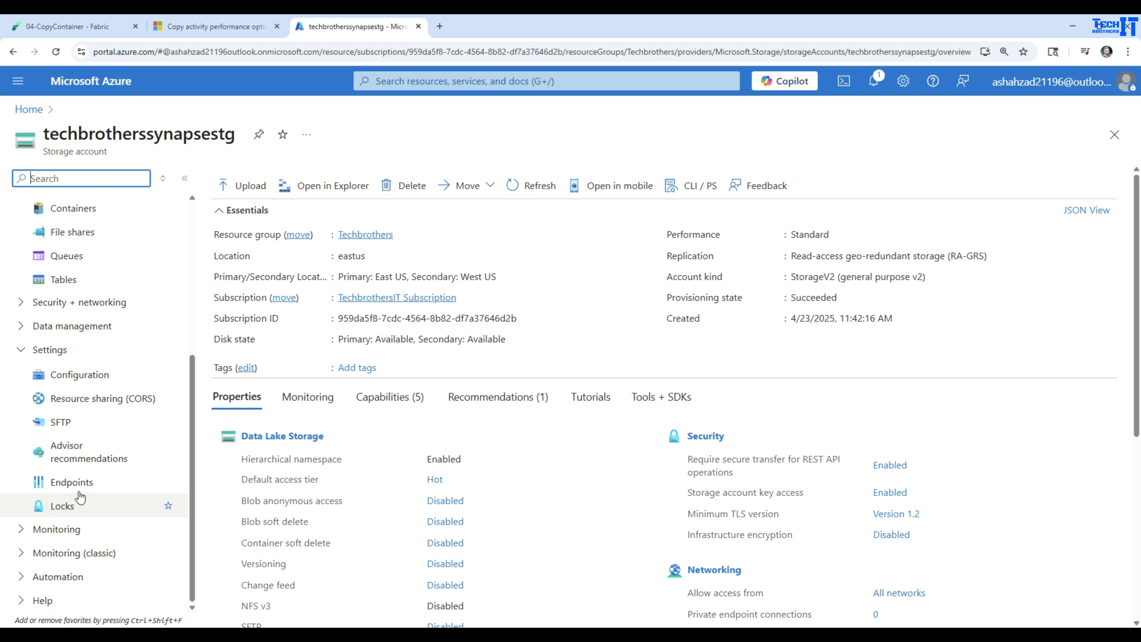
left_click(76, 482)
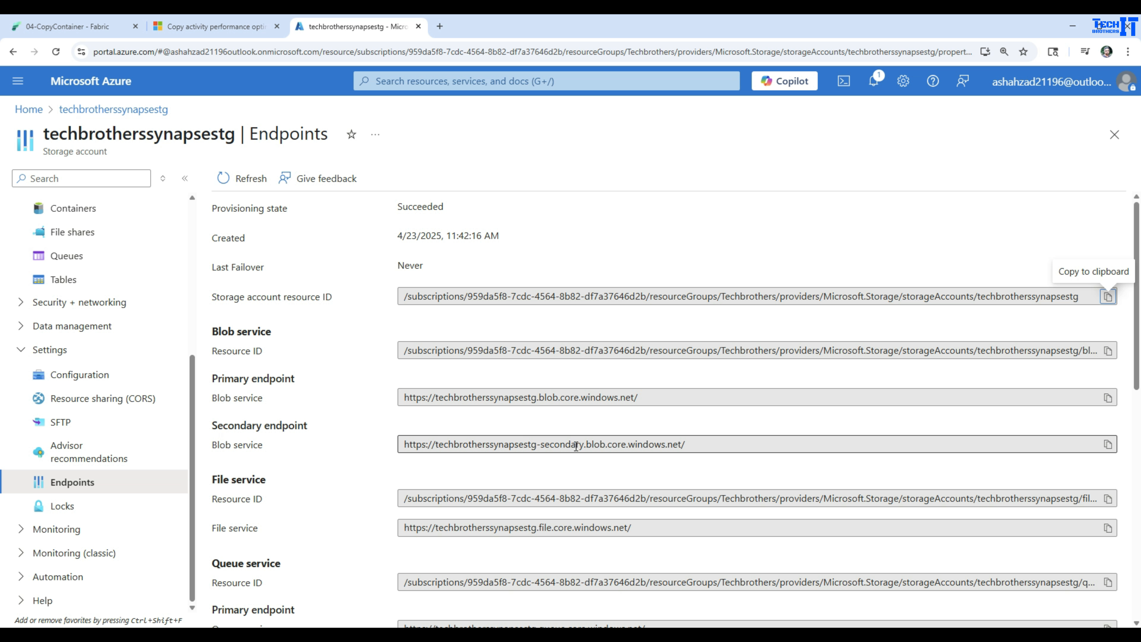
Step: Copy the primary endpoint URL of the Data Lake Storage service
scroll(576, 444, "down", 1)
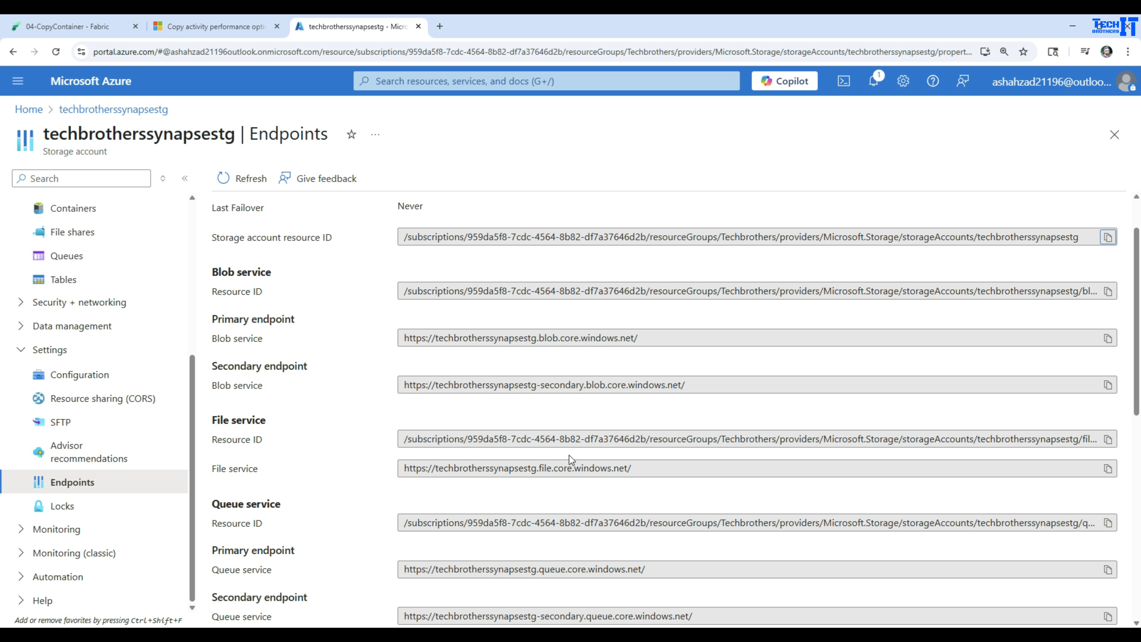
scroll(569, 455, "down", 1)
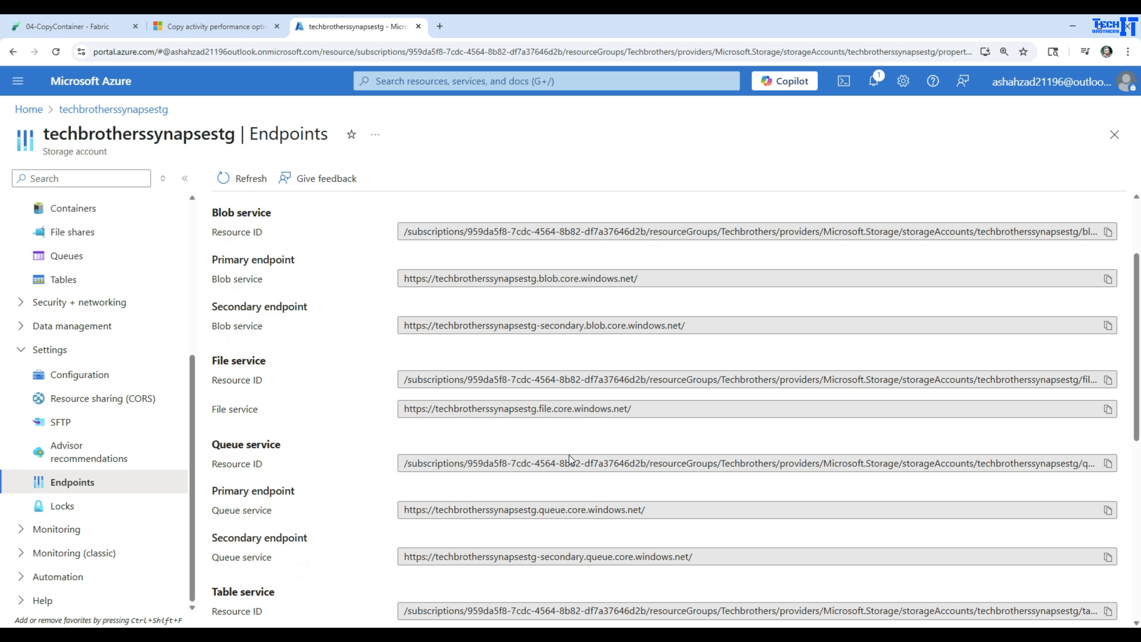
scroll(570, 454, "down", 2)
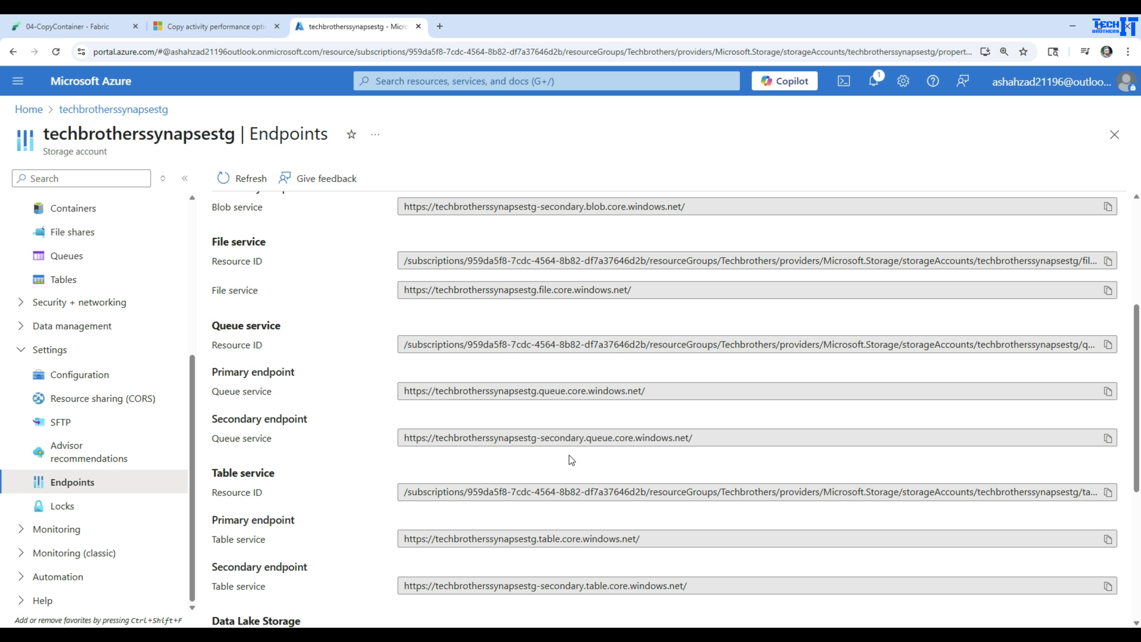
scroll(327, 517, "down", 2)
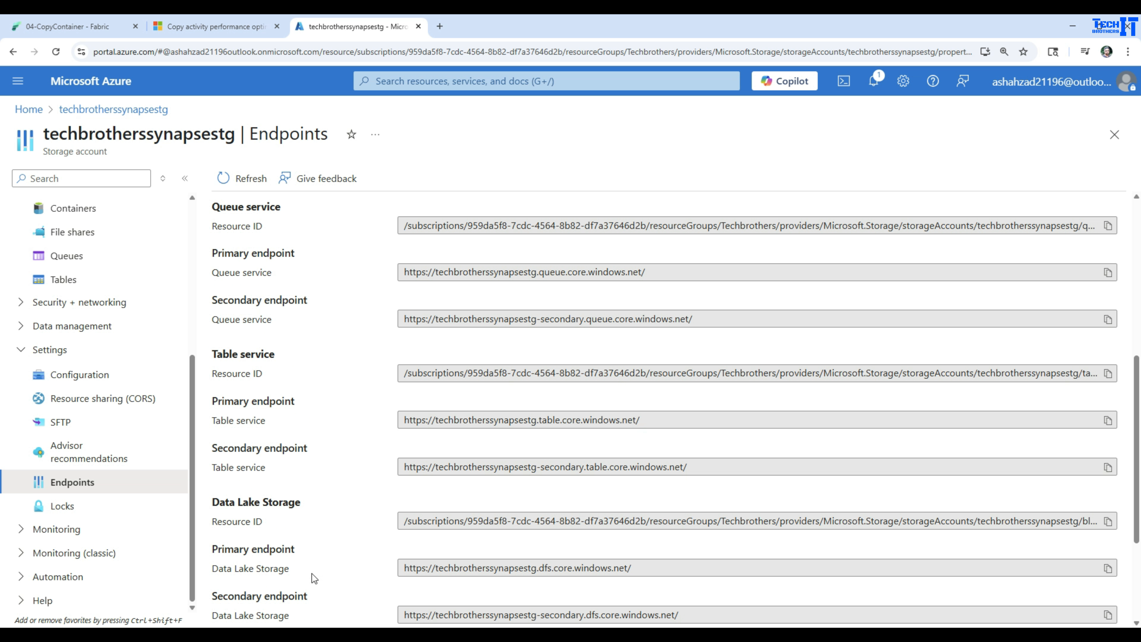
mouse_move(213, 548)
left_mouse_down()
mouse_move(316, 555)
mouse_move(296, 566)
mouse_move(219, 551)
left_mouse_up()
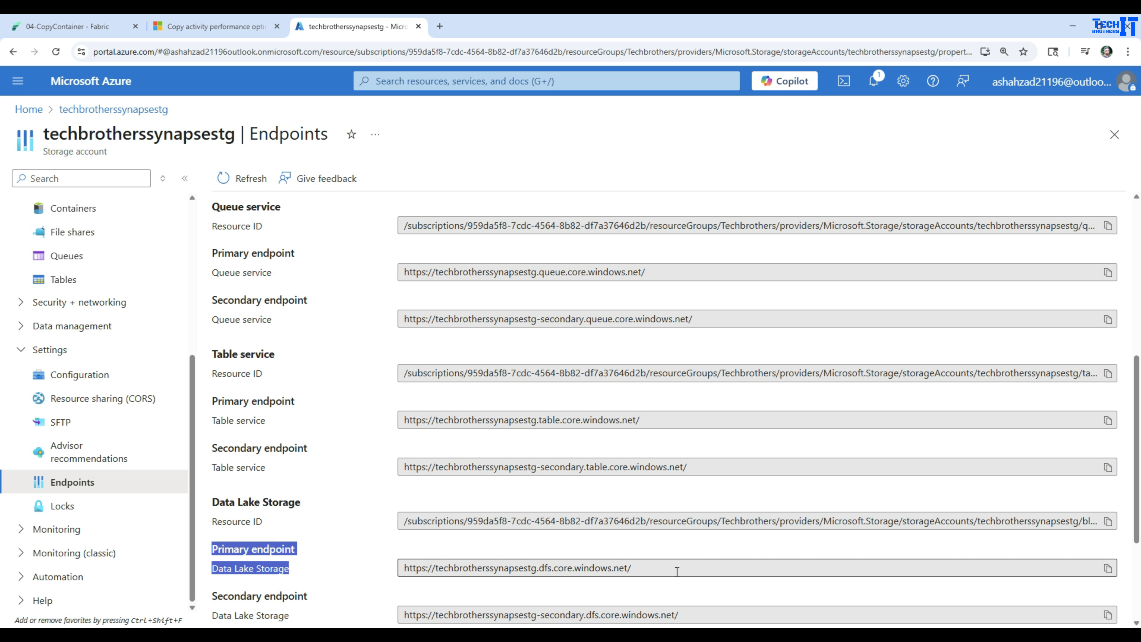
left_click(1107, 568)
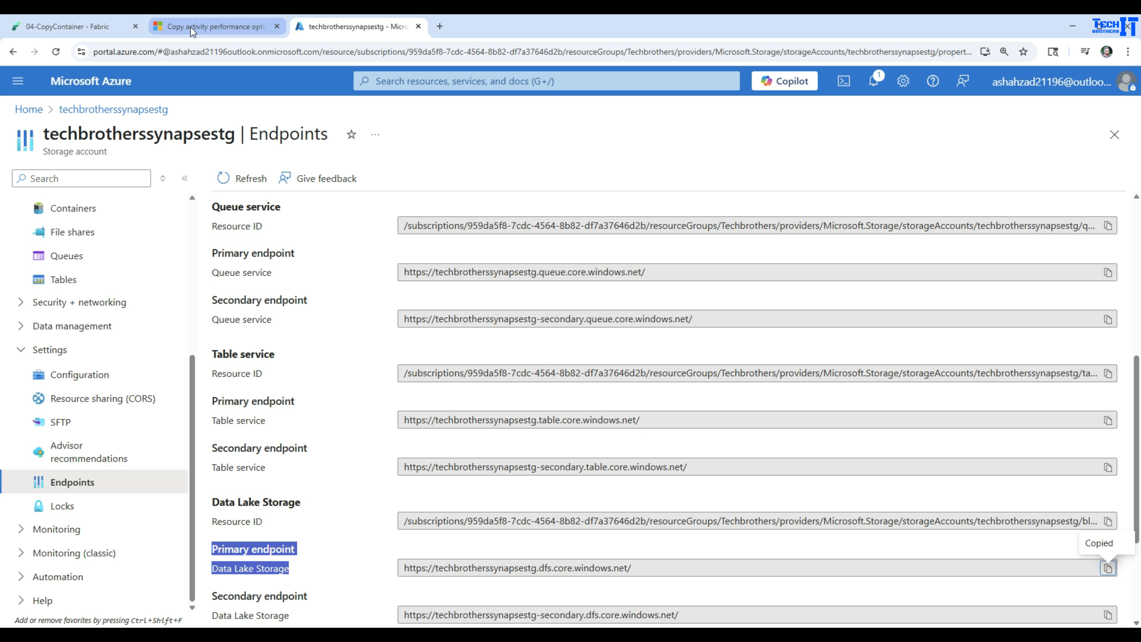
left_click(68, 26)
left_click(504, 236)
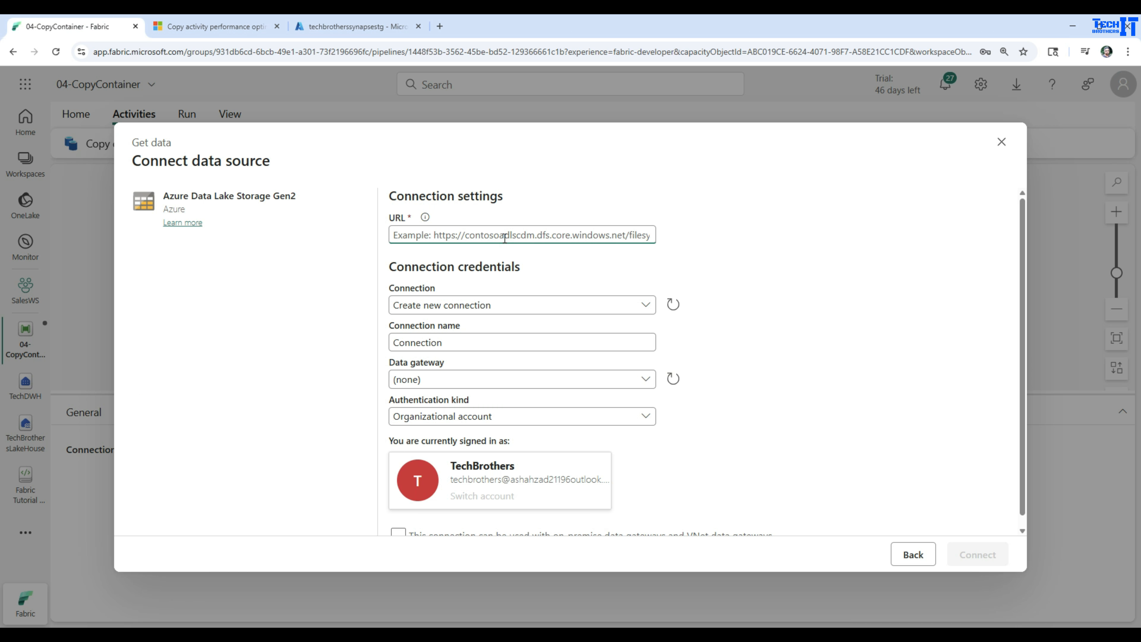
key("ctrl+v")
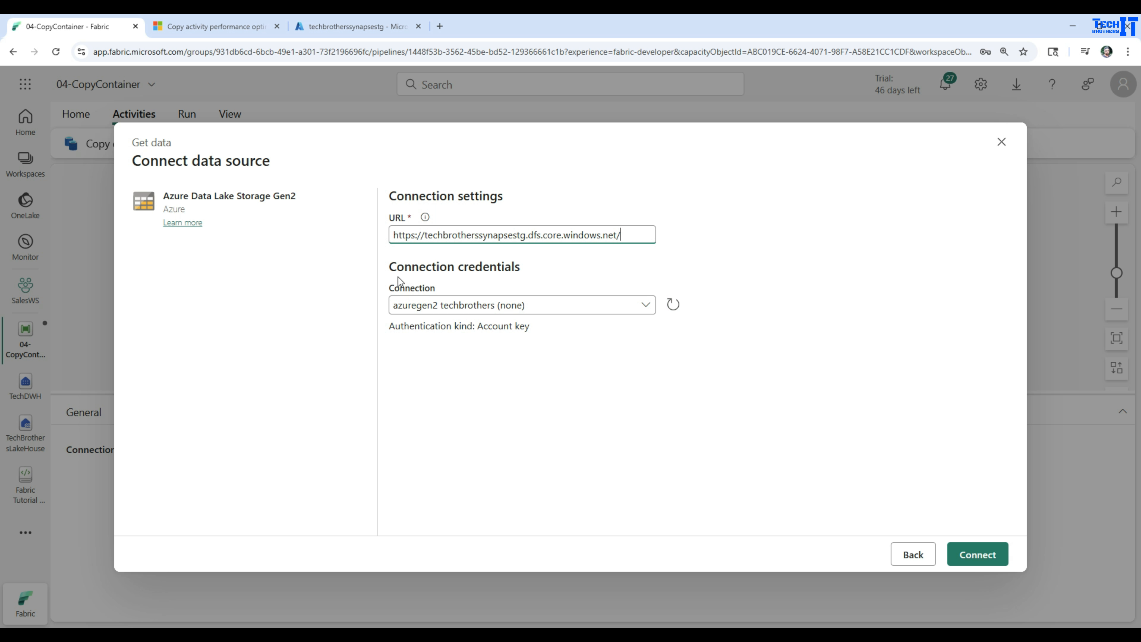
Step: Choose to create a new connection, name it adlsgen2connection and set its authentication kind to Account key
left_click(646, 305)
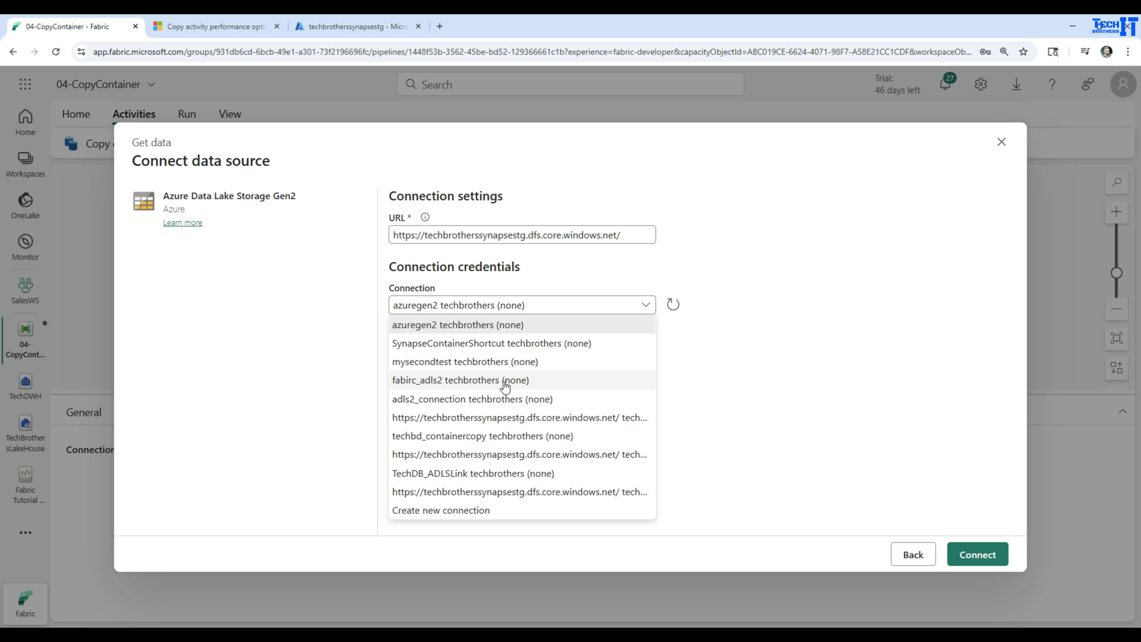
left_click(428, 512)
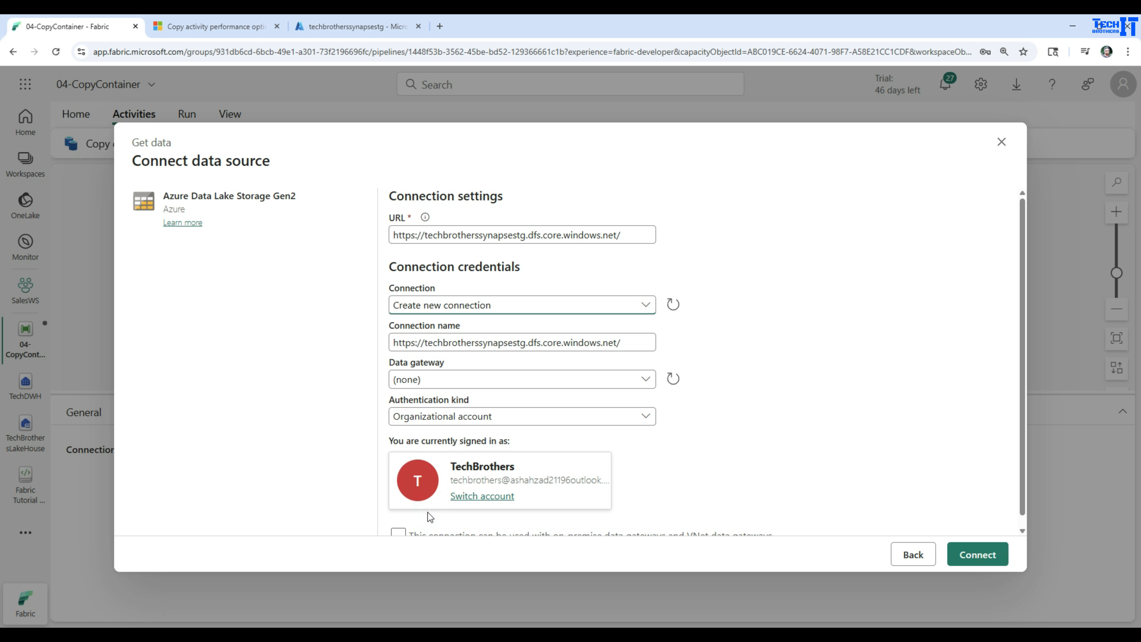
left_click(472, 344)
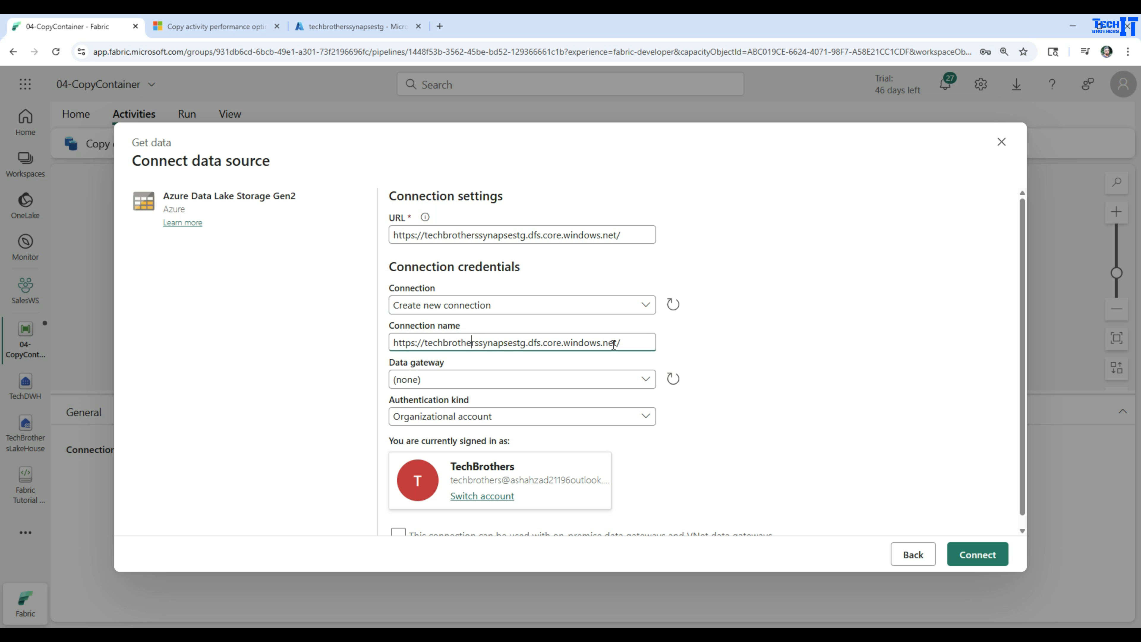
left_click_drag(629, 341, 268, 340)
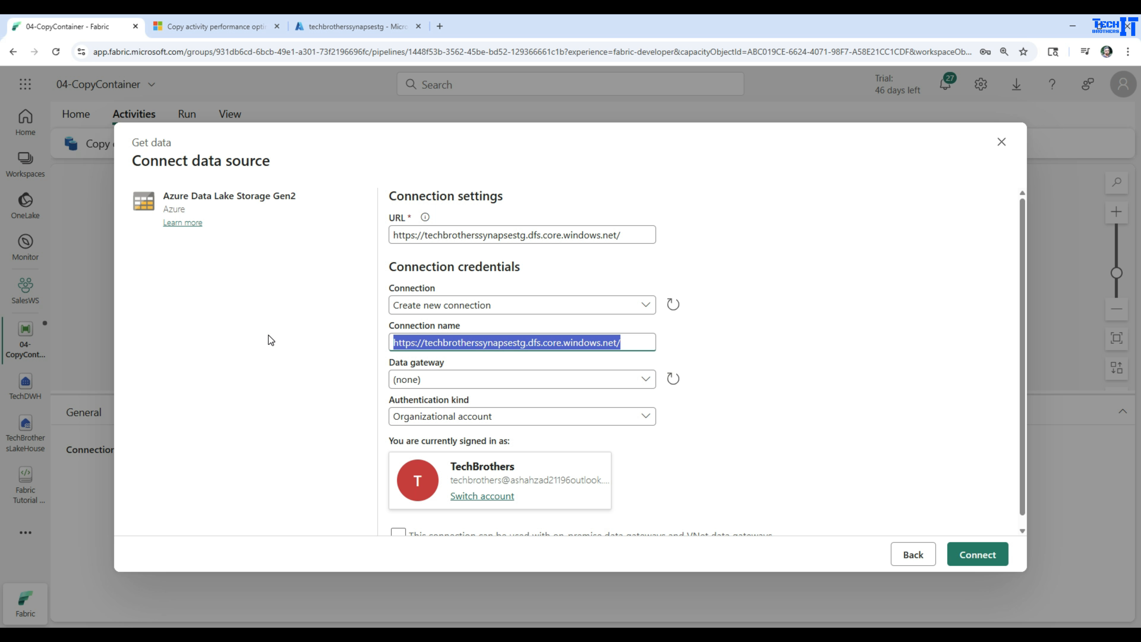
type("adls")
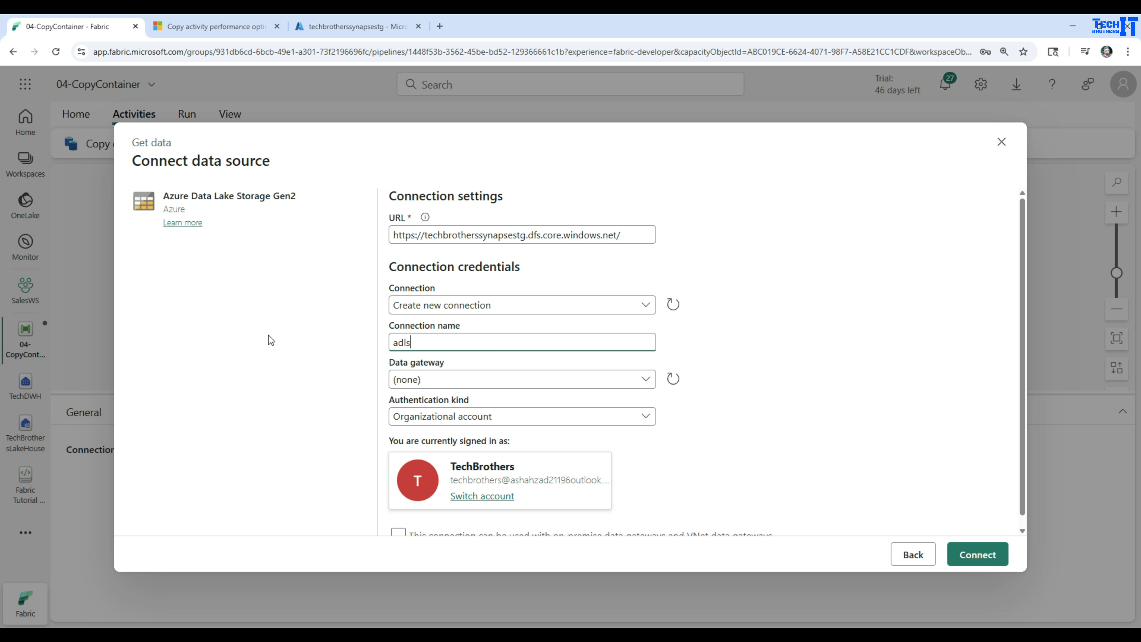
type("gen2connection")
left_click(432, 411)
left_click(438, 436)
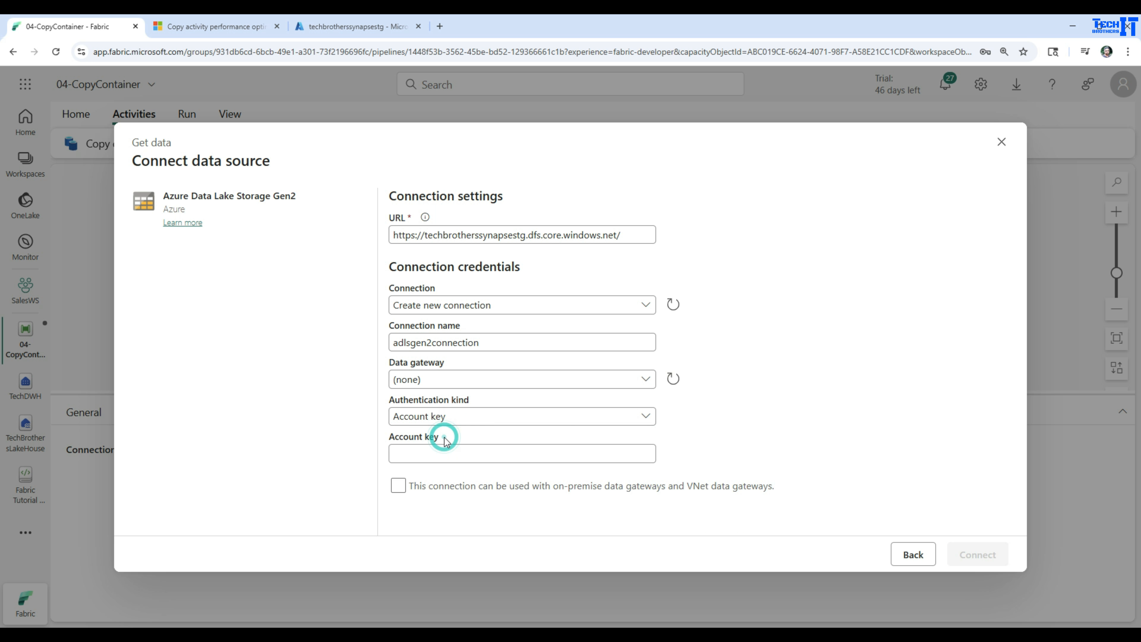
Step: Switch to the Azure portal, open the storage account's access keys, and reveal and copy the key under key1
left_click(353, 26)
scroll(39, 361, "up", 5)
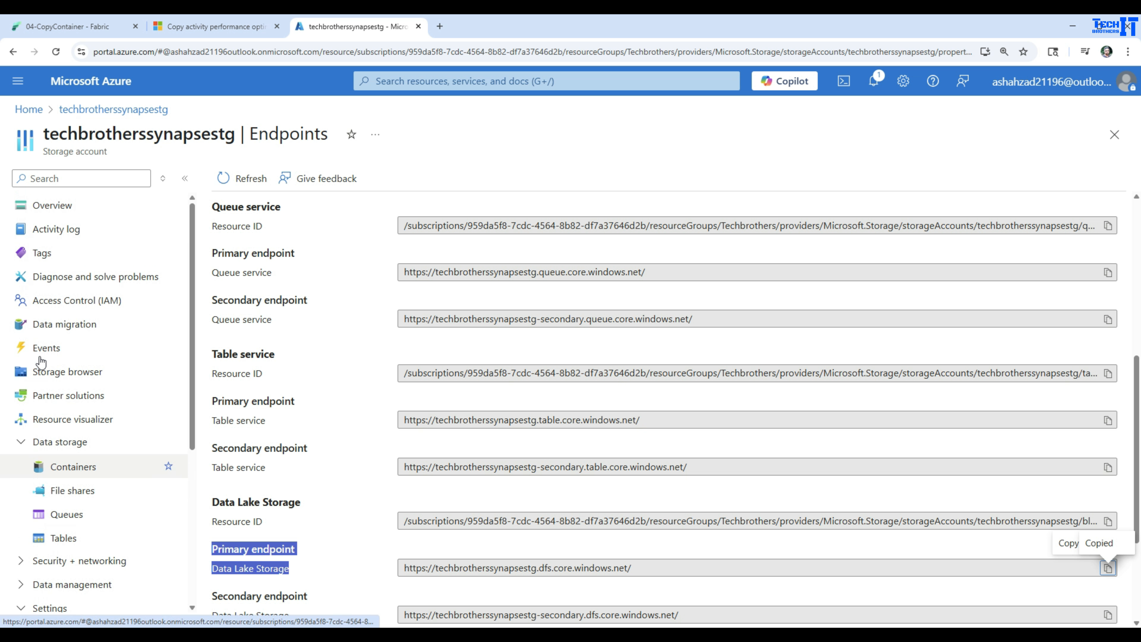
left_click(20, 442)
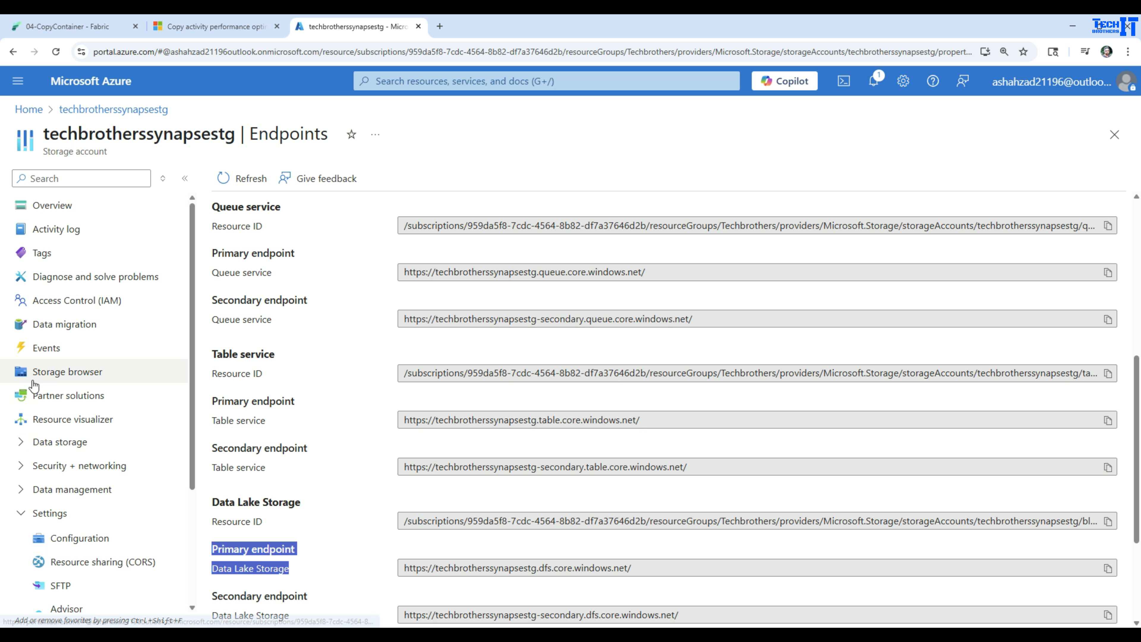
left_click(21, 513)
left_click(28, 470)
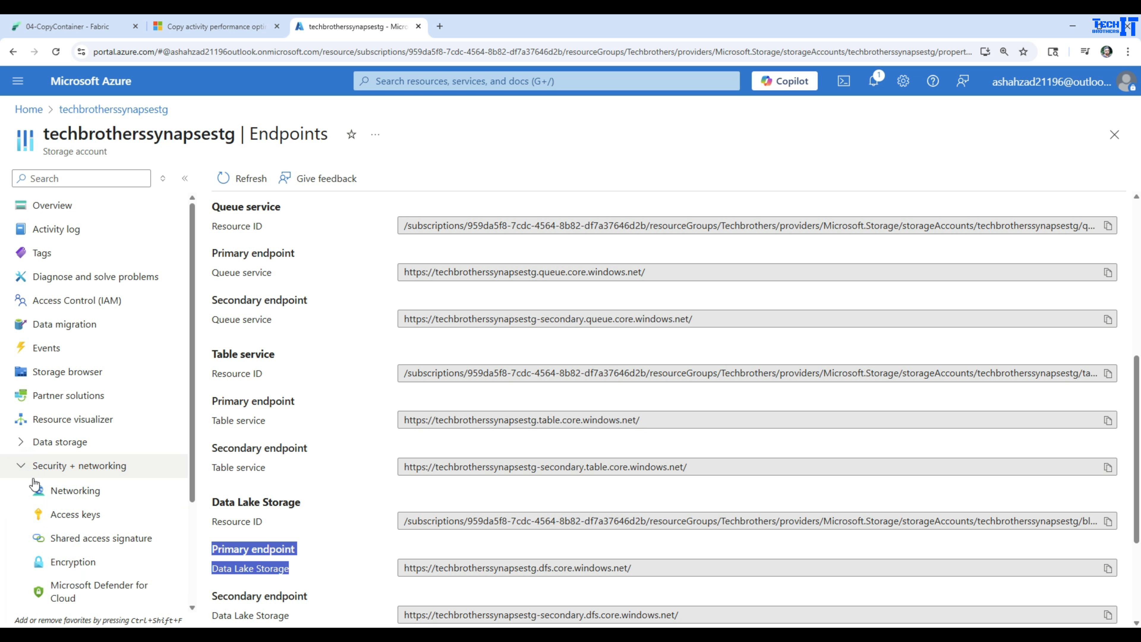
left_click(75, 513)
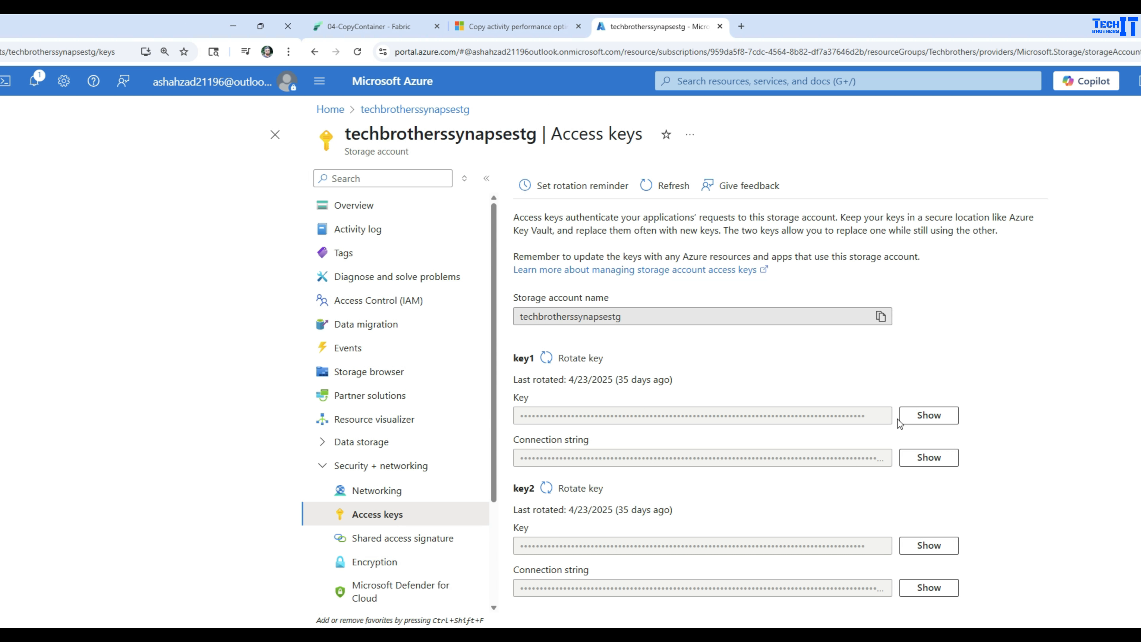
left_click(514, 415)
left_click(466, 415)
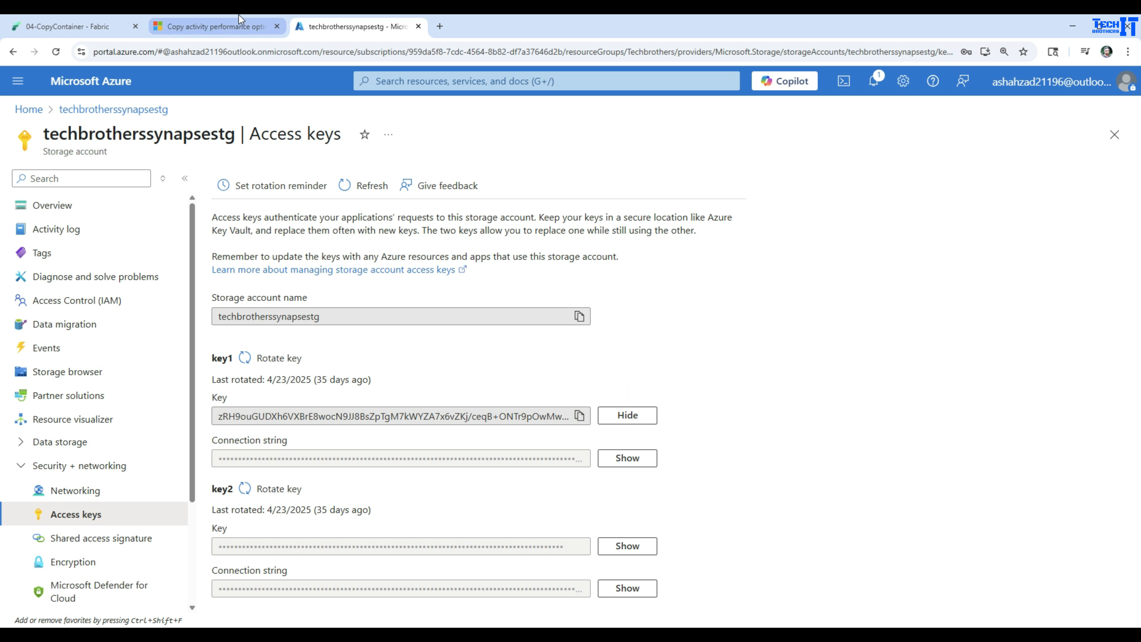
Step: Return to the Fabric pipeline, paste the storage account key into the Account key field and connect to the data source
left_click(68, 26)
left_click(477, 451)
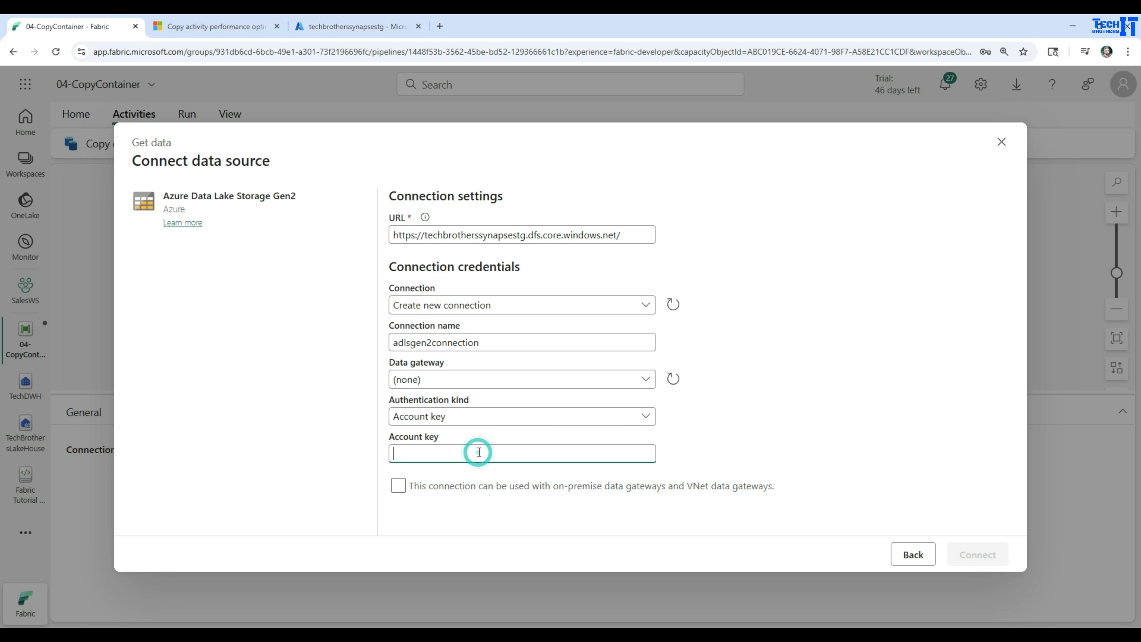
key("ctrl+v")
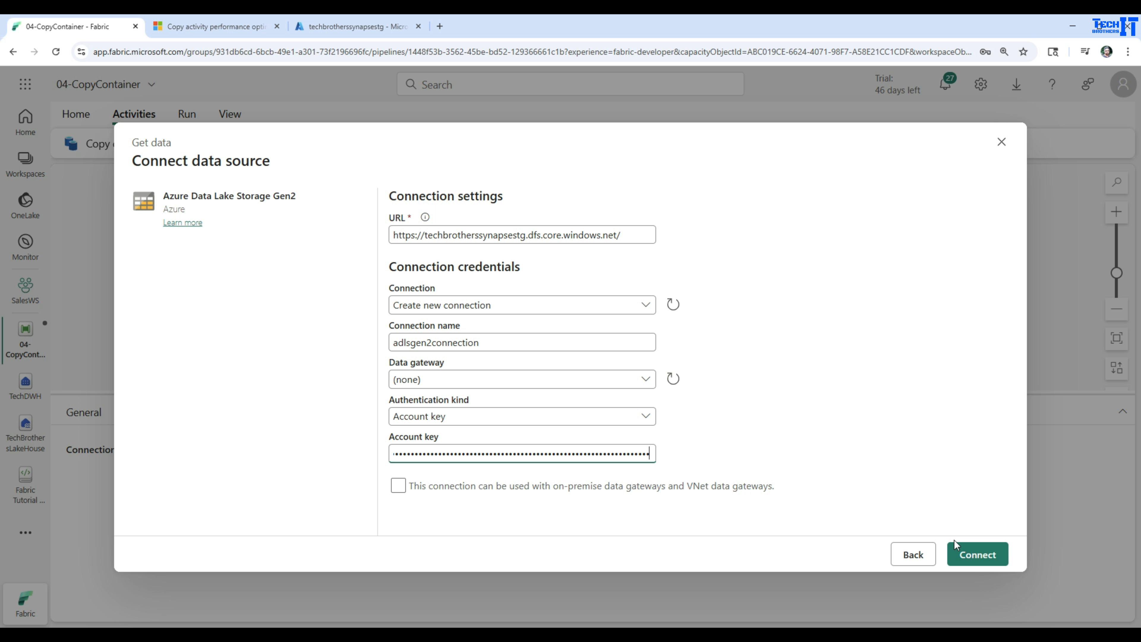
left_click(957, 547)
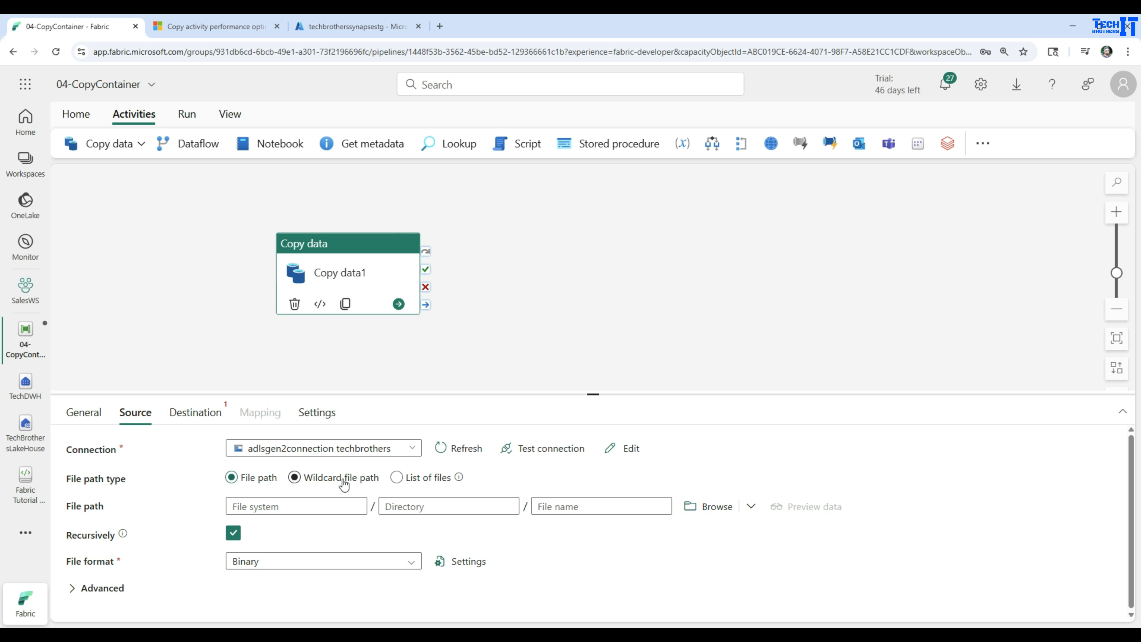
Step: Set the source's file path type to Wildcard file path and choose synpasecontainer as the file system
left_click(307, 483)
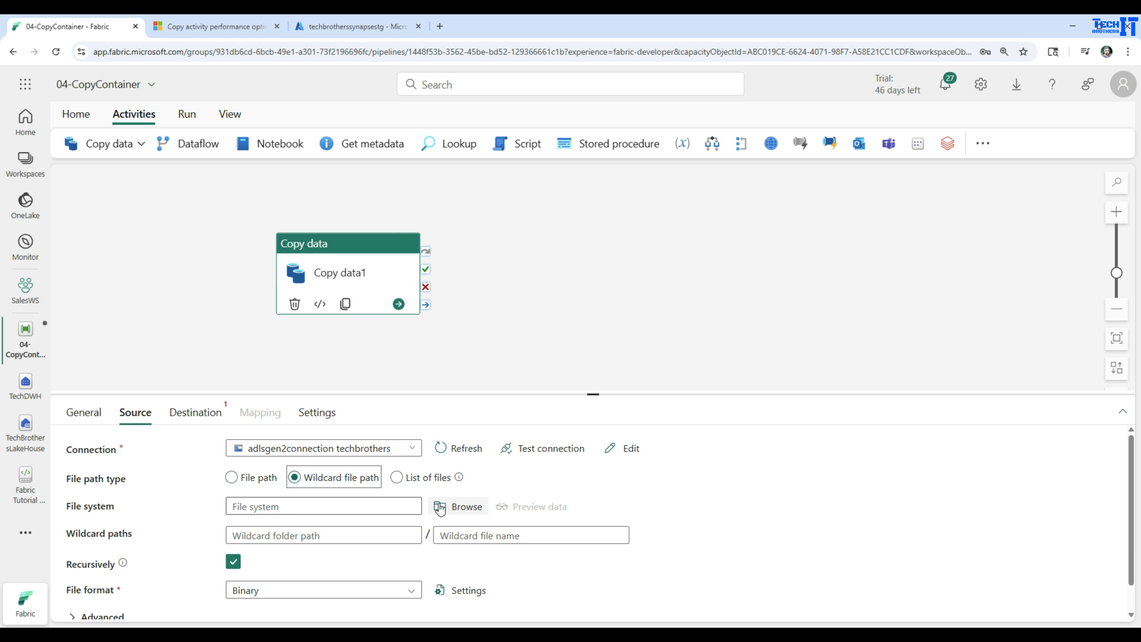
left_click(467, 507)
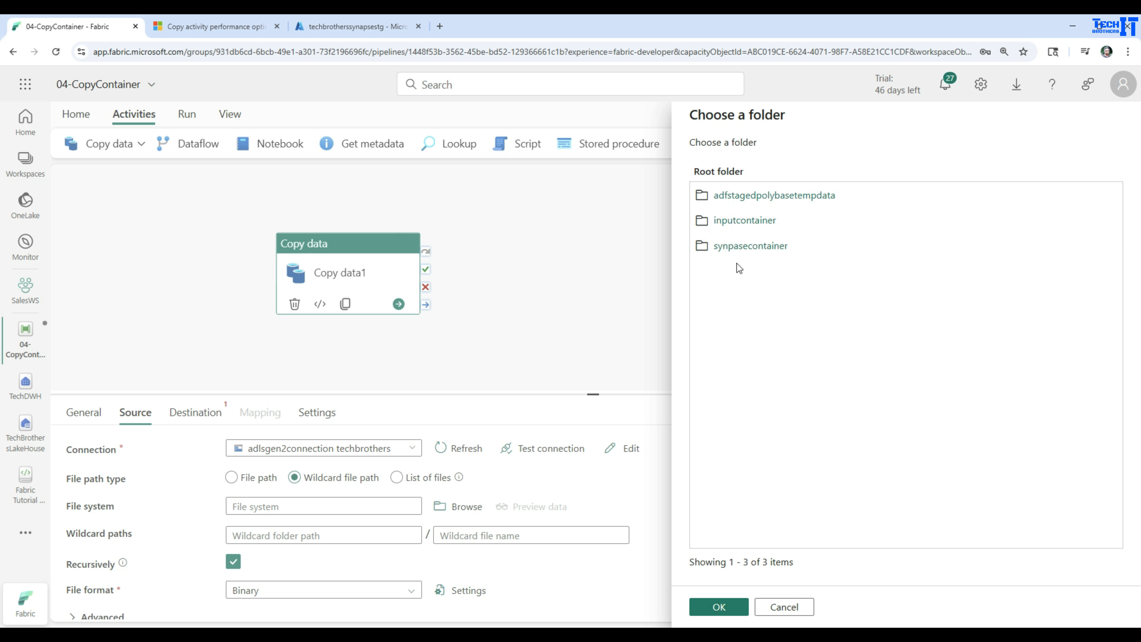
left_click(747, 246)
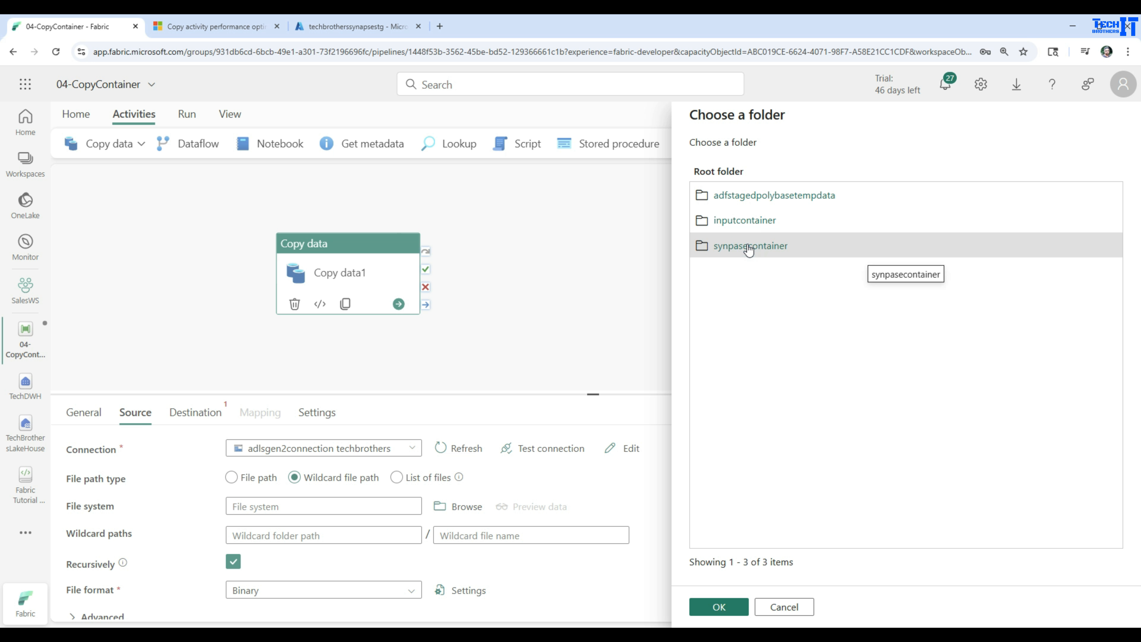
left_click(734, 609)
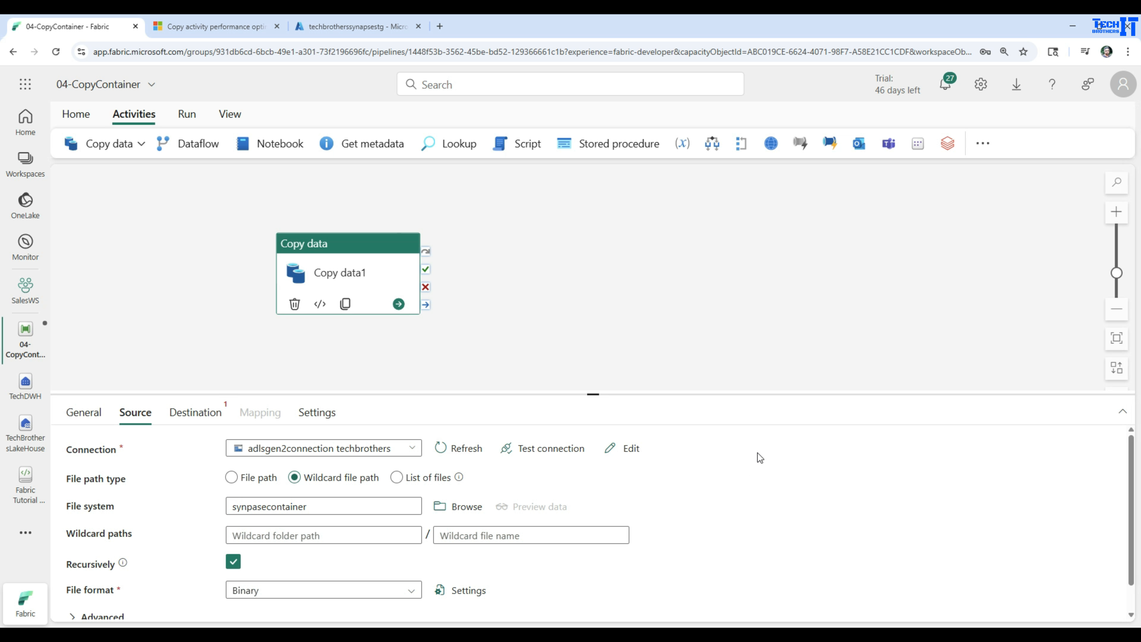
Step: Set both the wildcard folder path and the wildcard file name to *, and enlarge the area showing the activity's properties
scroll(757, 453, "down", 1)
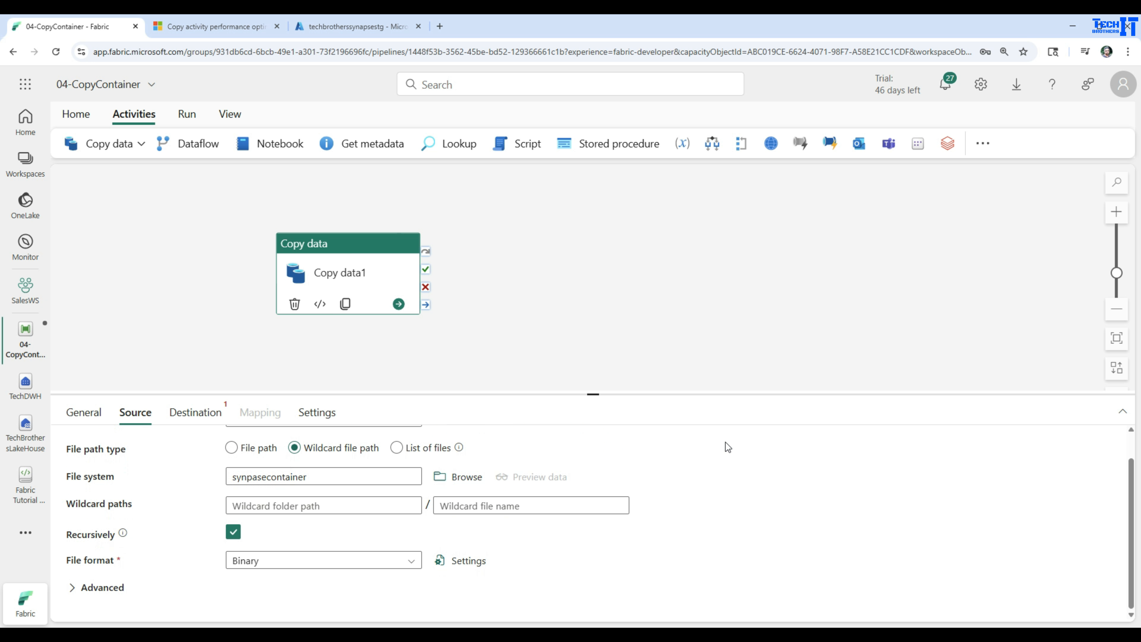
left_click(305, 506)
type("*")
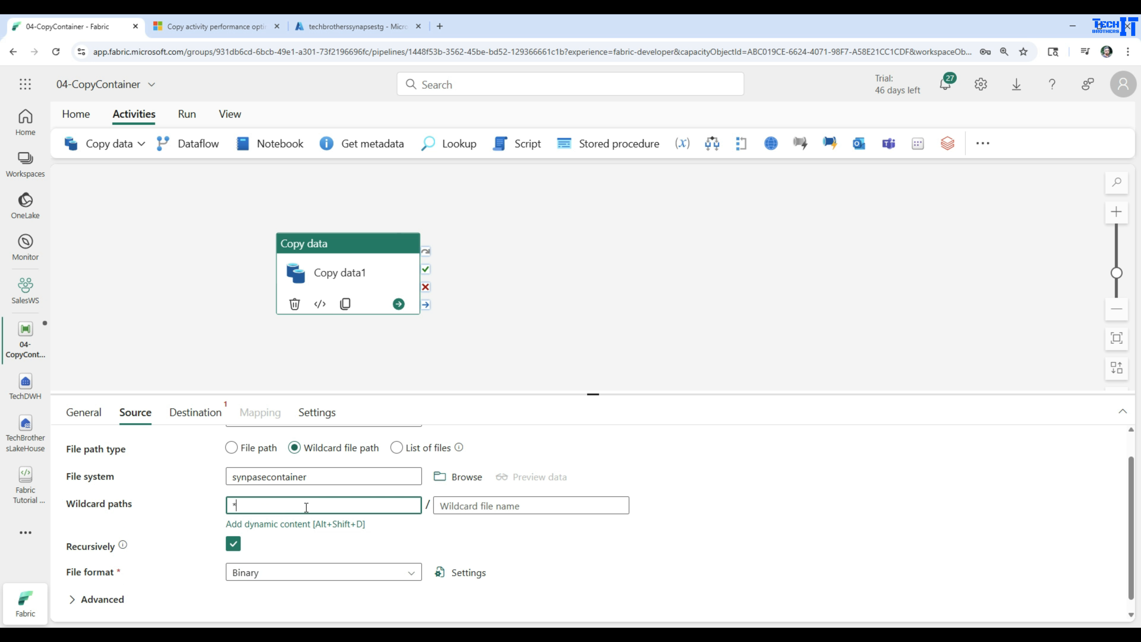
left_click(469, 506)
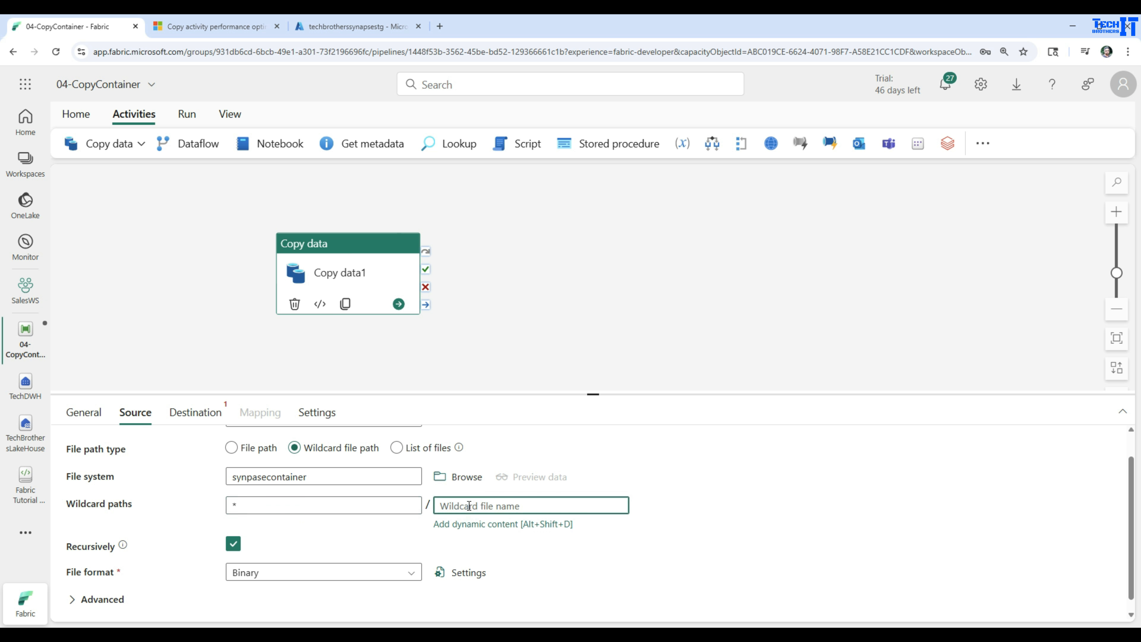
type("*")
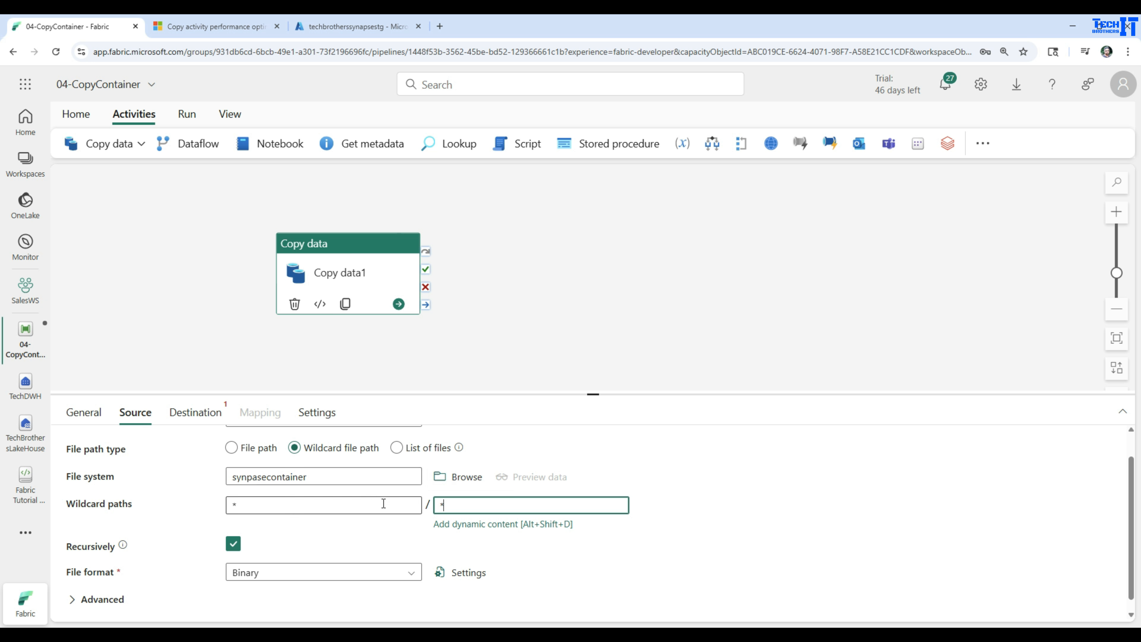
left_click_drag(489, 392, 515, 263)
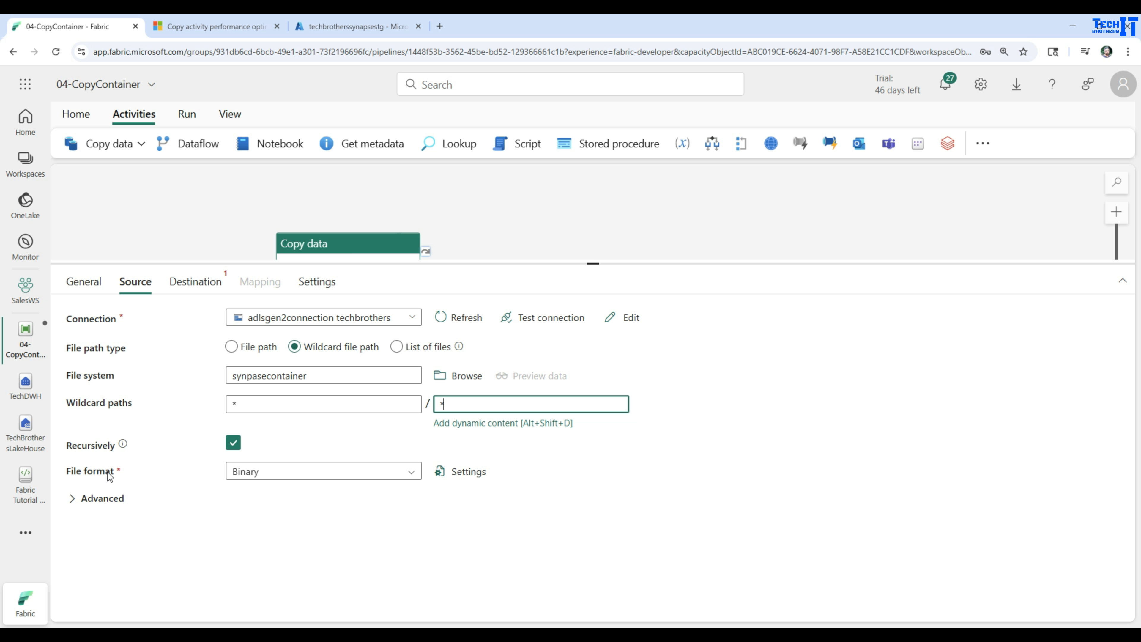
Step: Look through the available source file formats, keep Binary, and expand the source's advanced settings
left_click(285, 472)
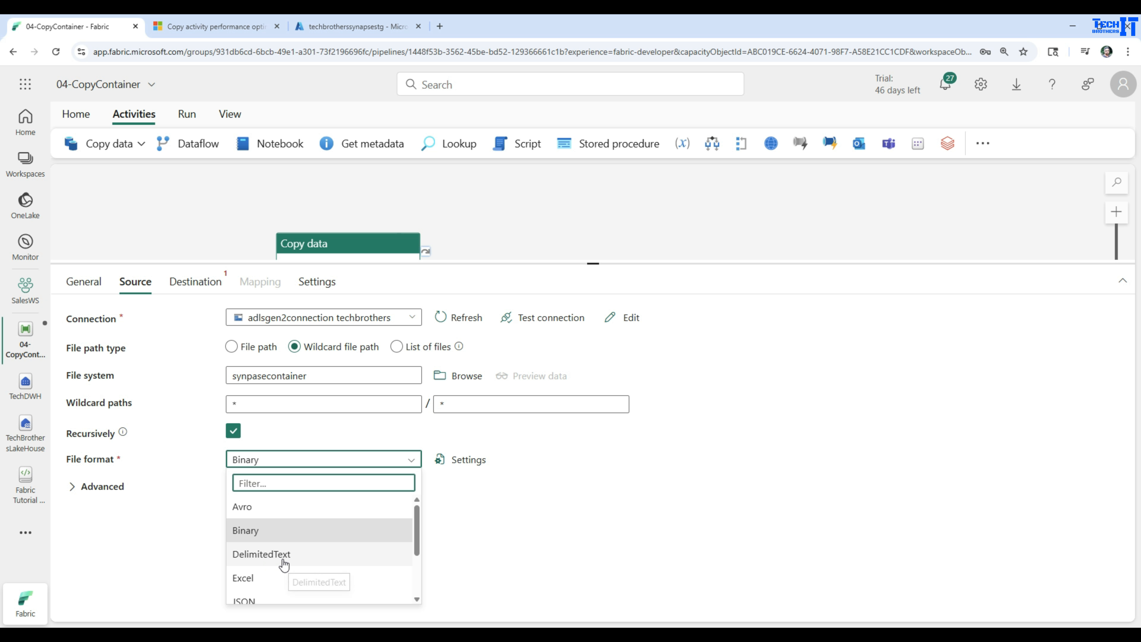
scroll(315, 578, "down", 2)
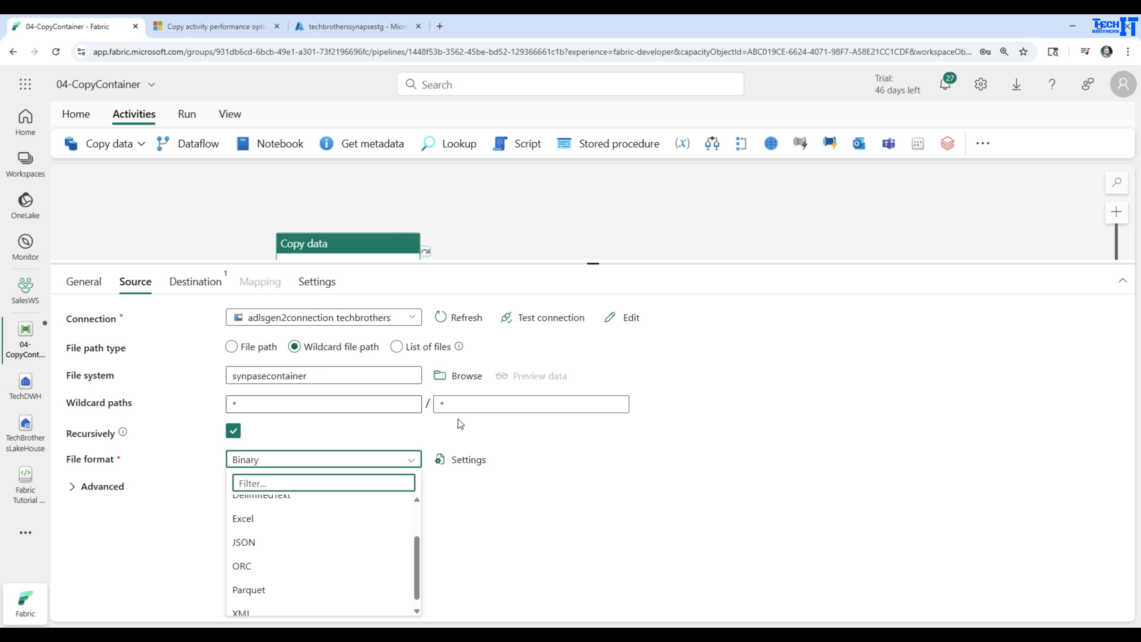
left_click(467, 426)
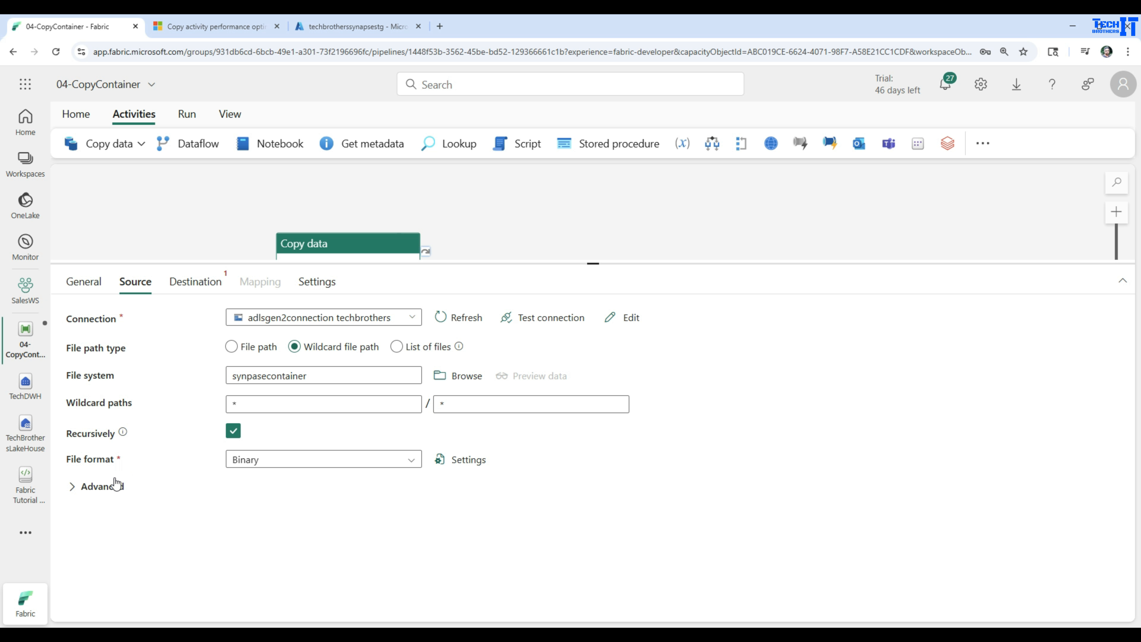
left_click(73, 487)
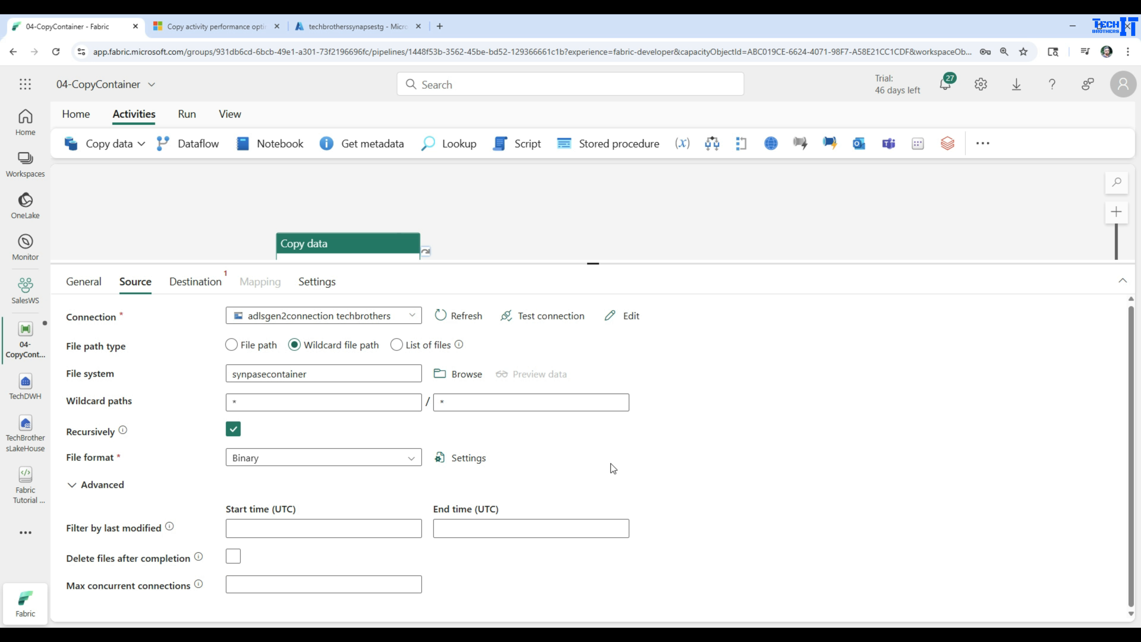
Step: Set the copy activity's destination connection to TechBrothersLakeHouse and its root folder to Files
left_click(214, 286)
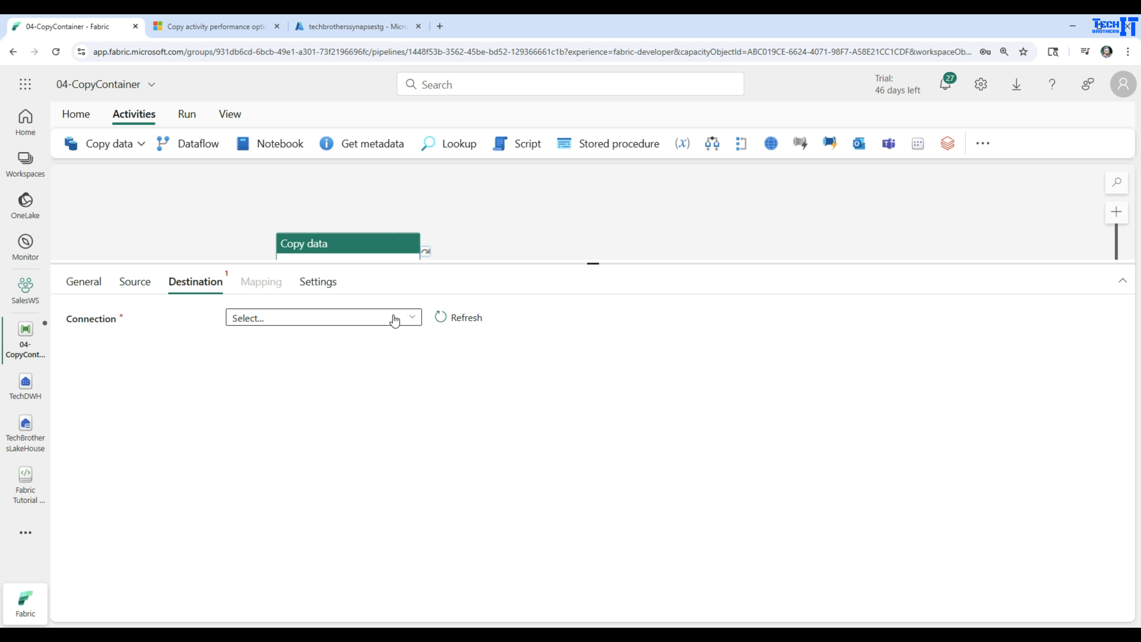
left_click(413, 317)
scroll(341, 432, "down", 10)
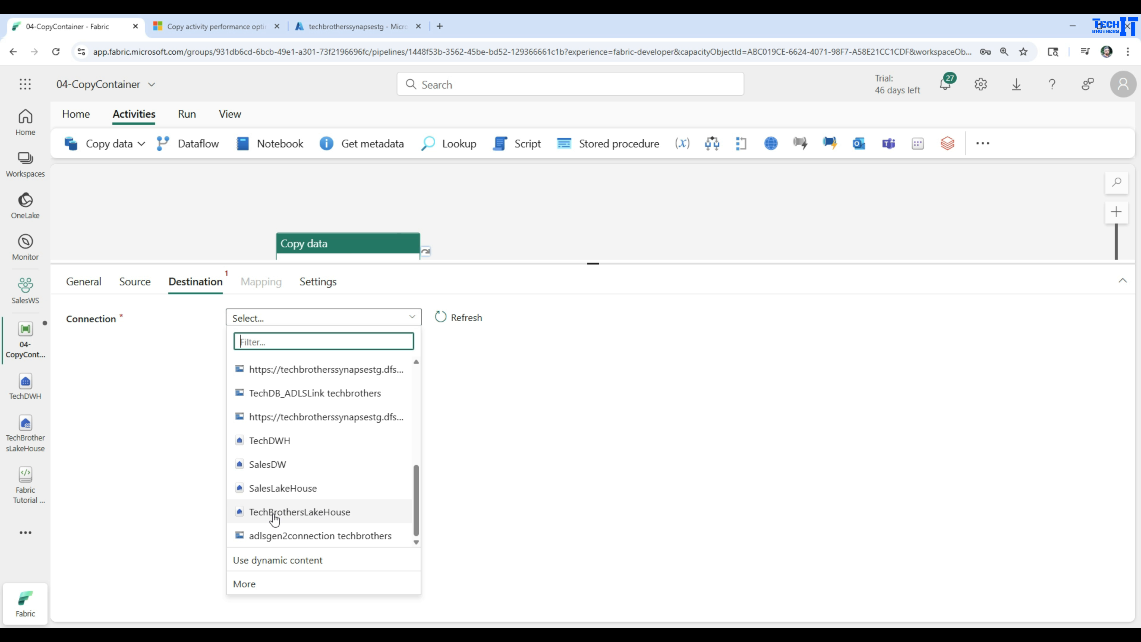
left_click(289, 514)
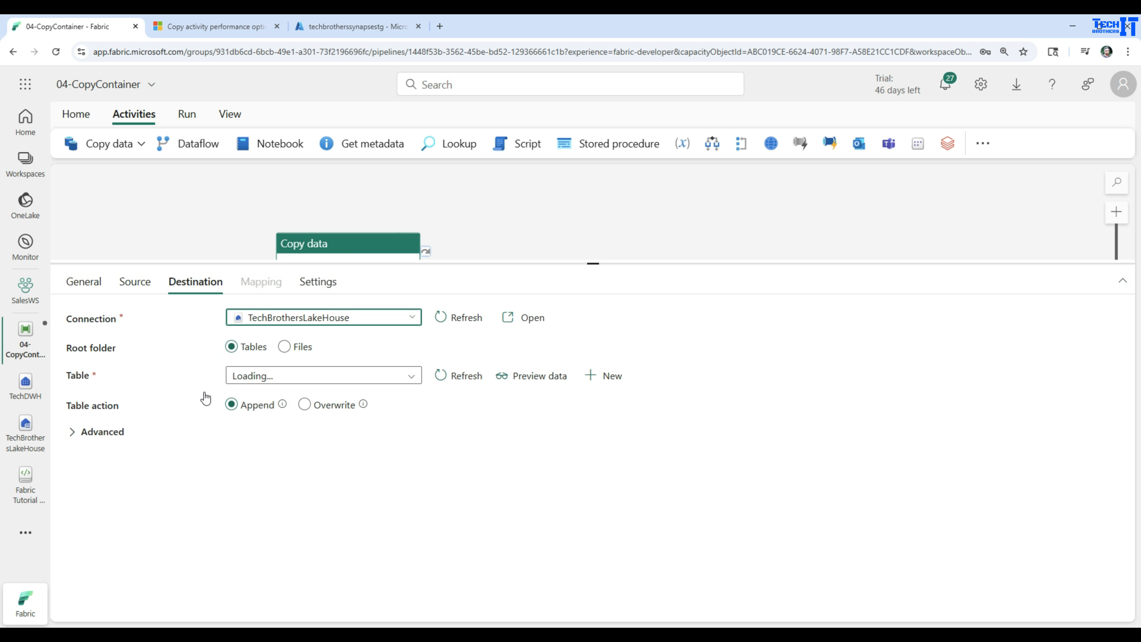
left_click(285, 347)
Step: Look over the existing folders in the lakehouse's Files, and set the destination directory to MyTestDirectory with no file name
left_click(272, 374)
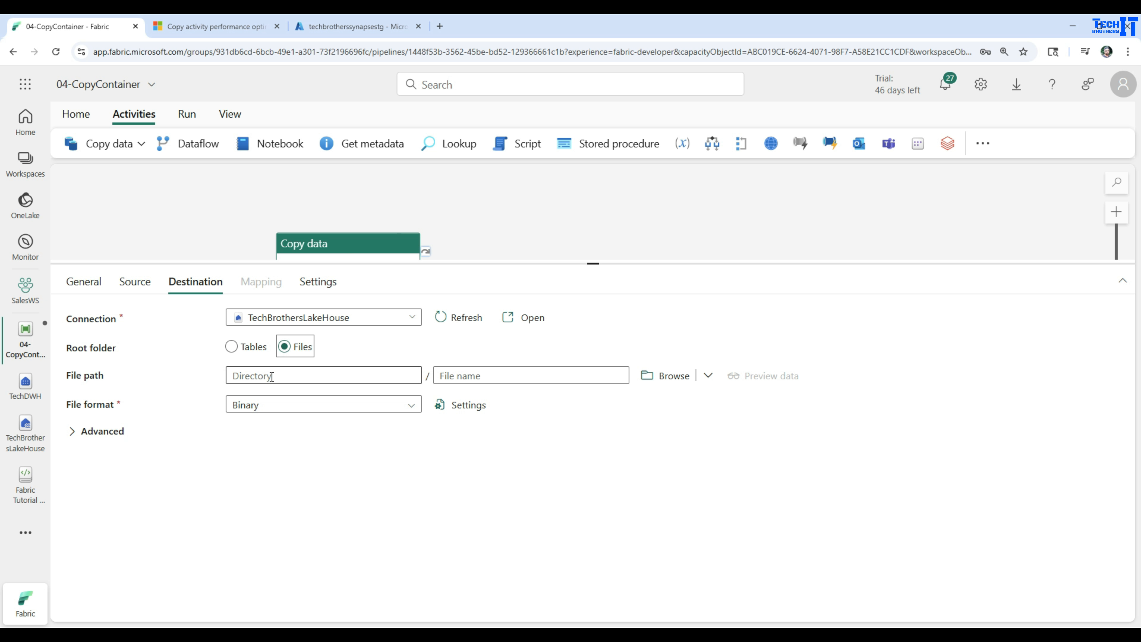
left_click(271, 376)
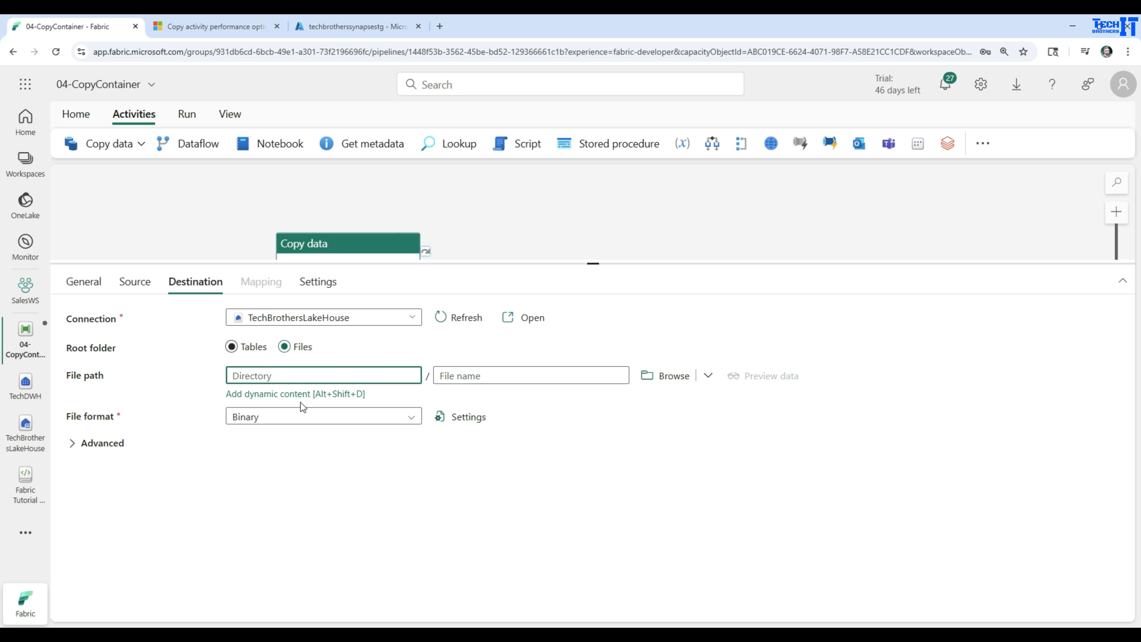
left_click(654, 374)
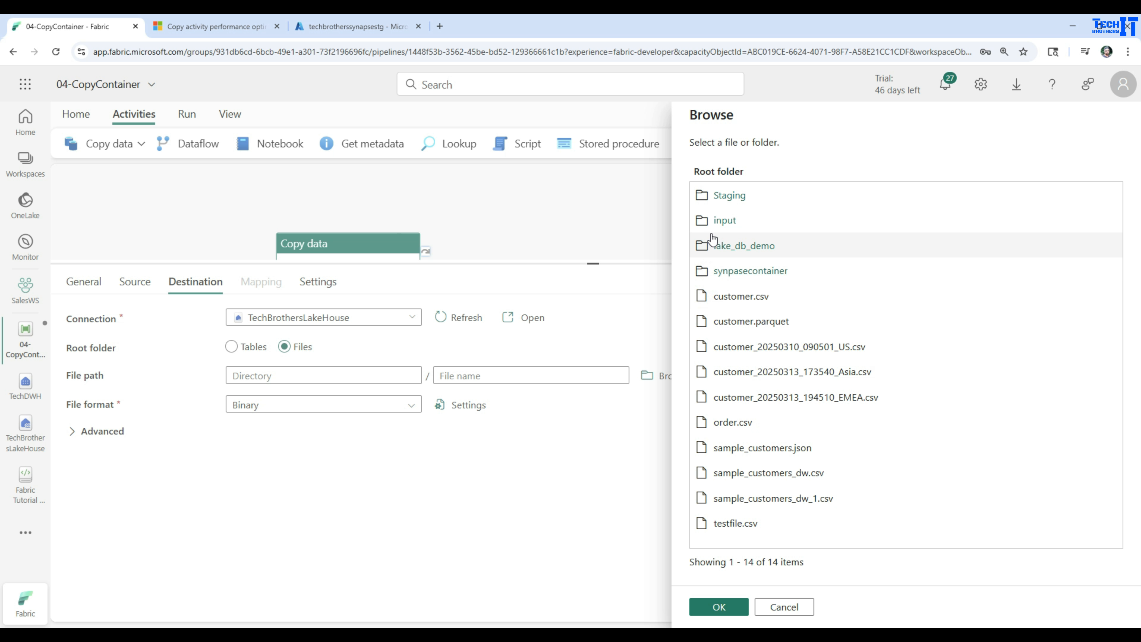
left_click(785, 607)
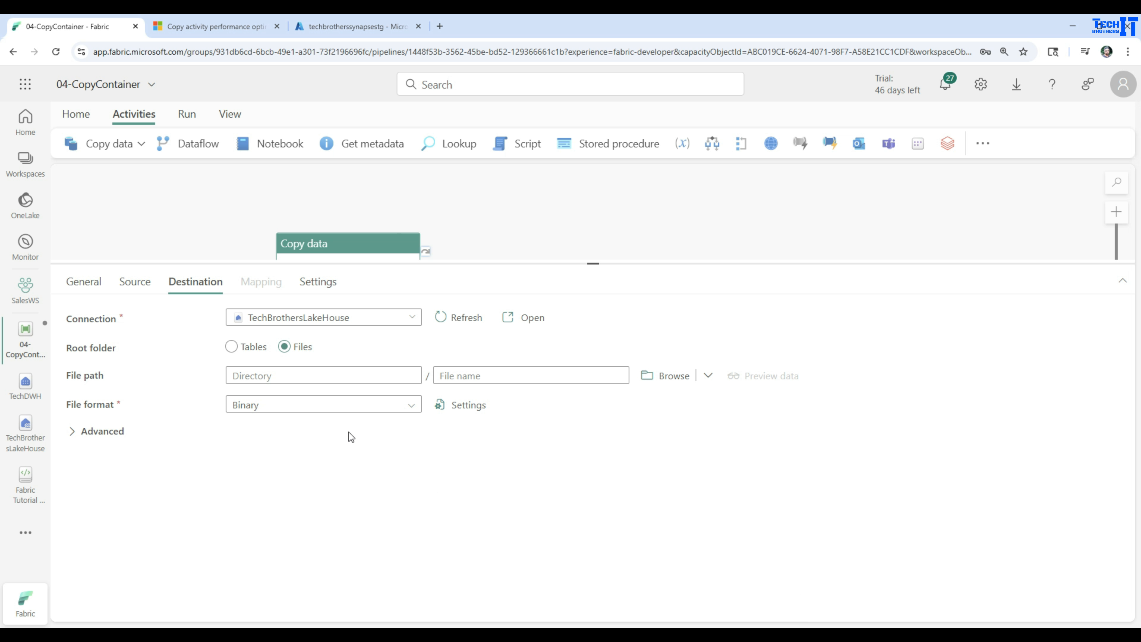
left_click(353, 375)
type("MyTestDirectory")
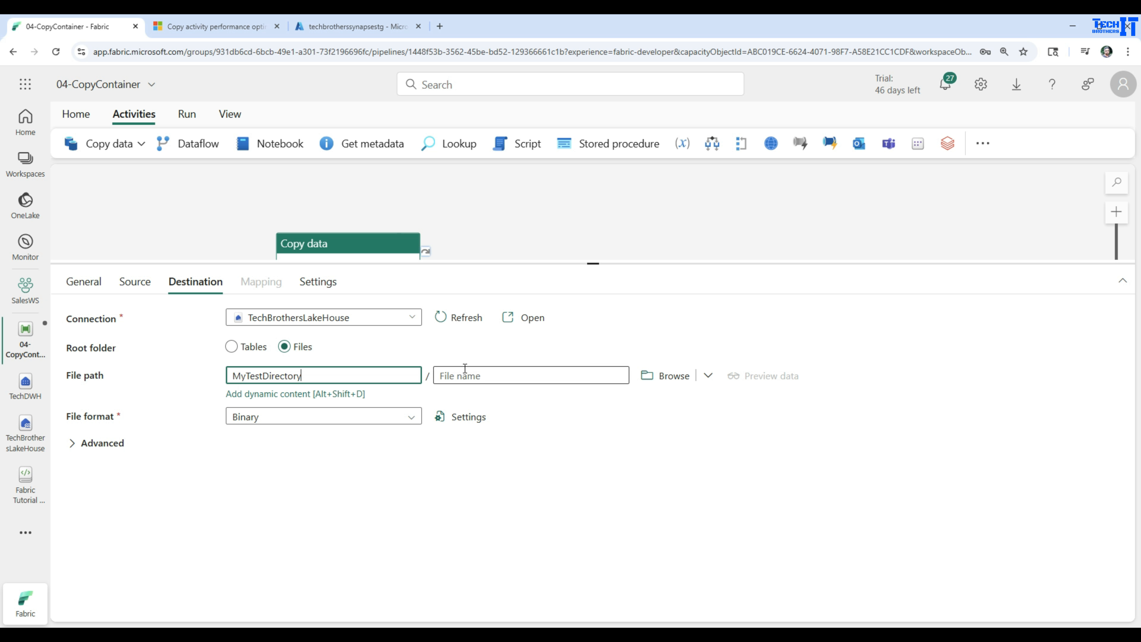
left_click_drag(324, 375, 230, 371)
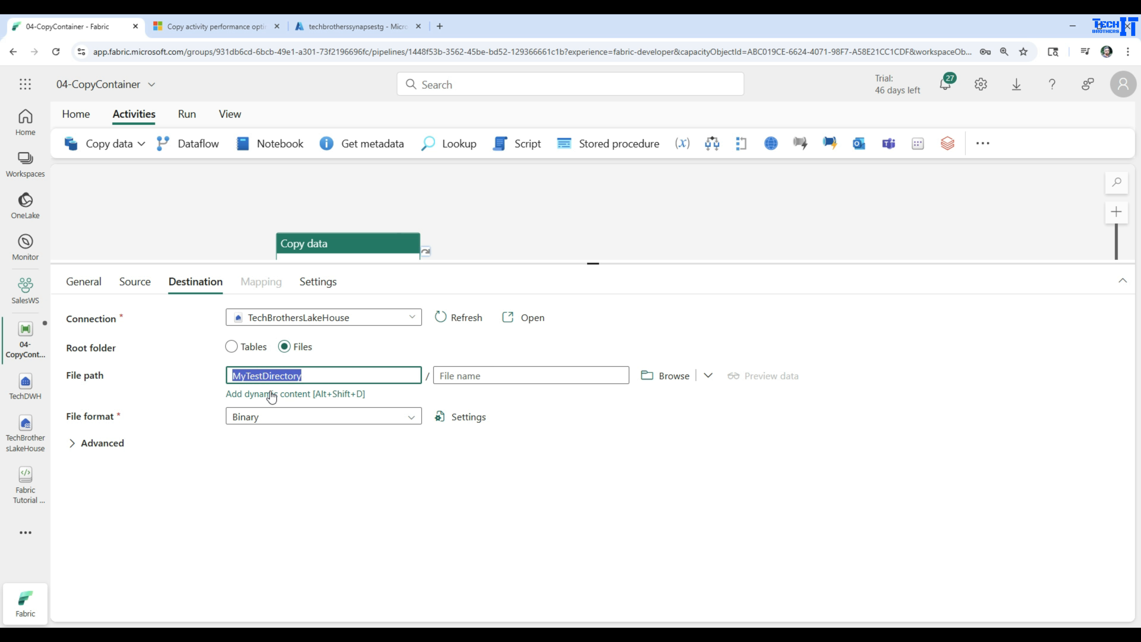
left_click(300, 501)
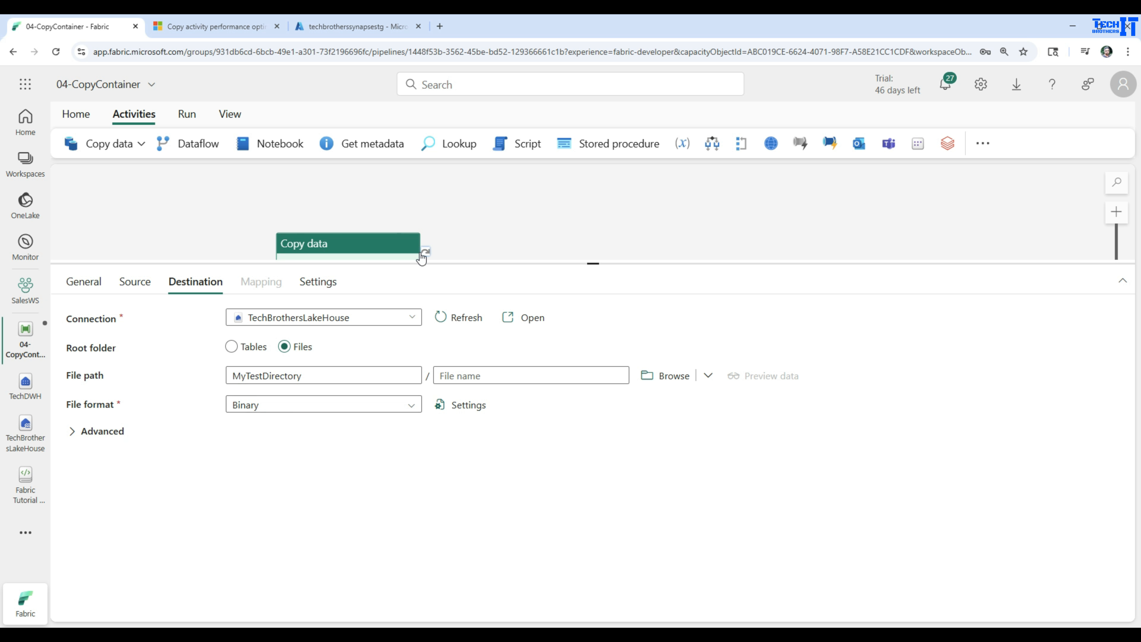
Step: Enlarge the pipeline canvas, and save and run the pipeline
left_click_drag(444, 263, 443, 379)
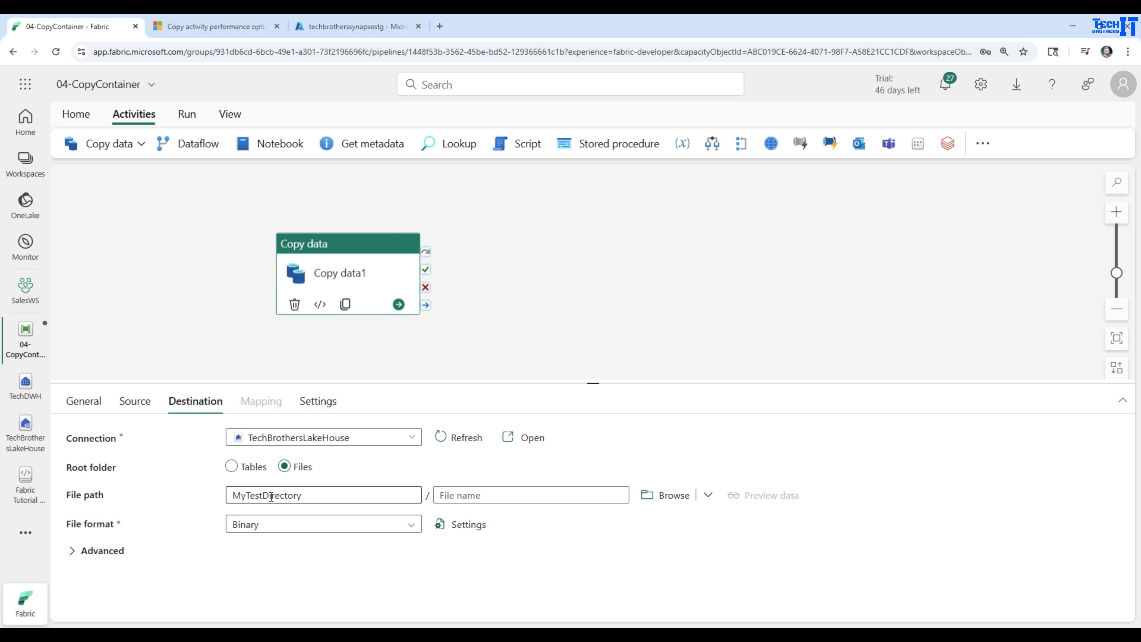
left_click(186, 114)
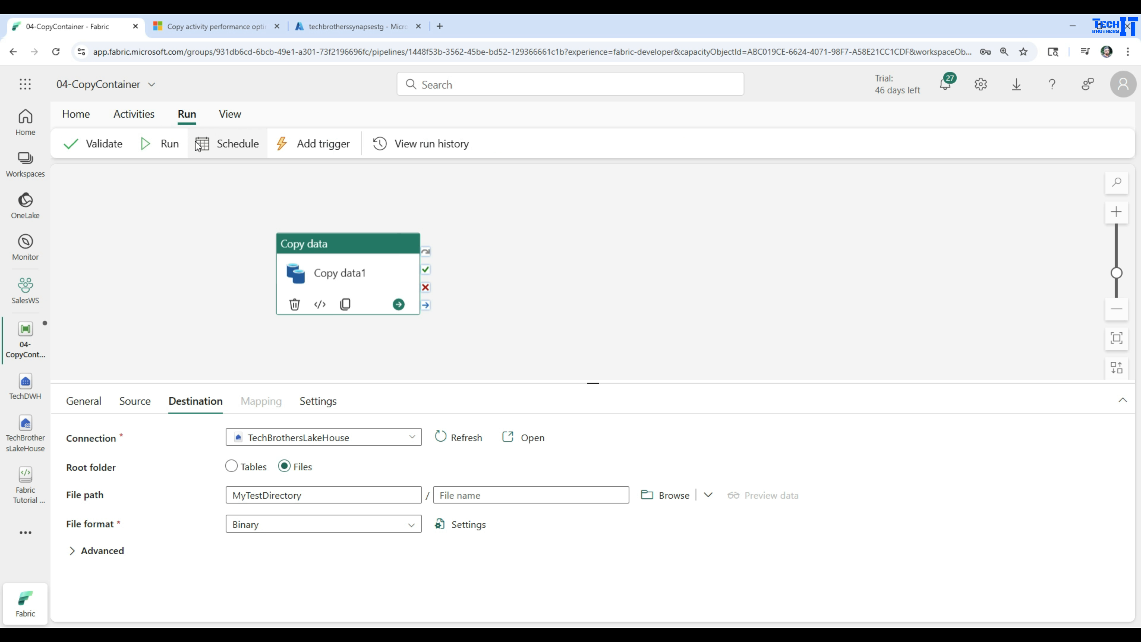
left_click(169, 149)
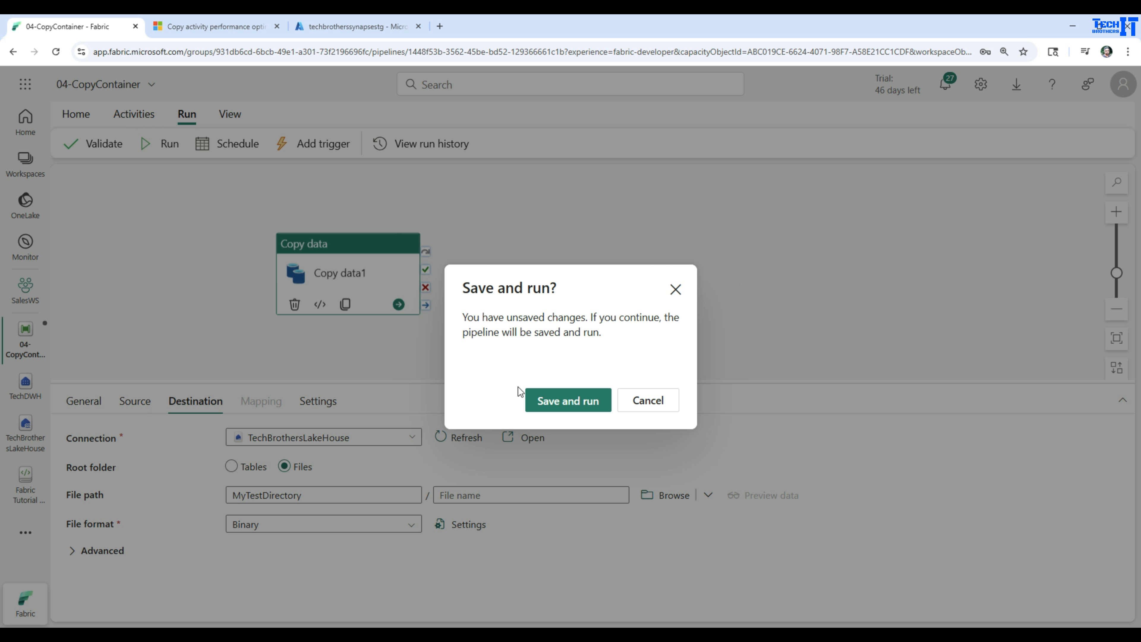
left_click(529, 397)
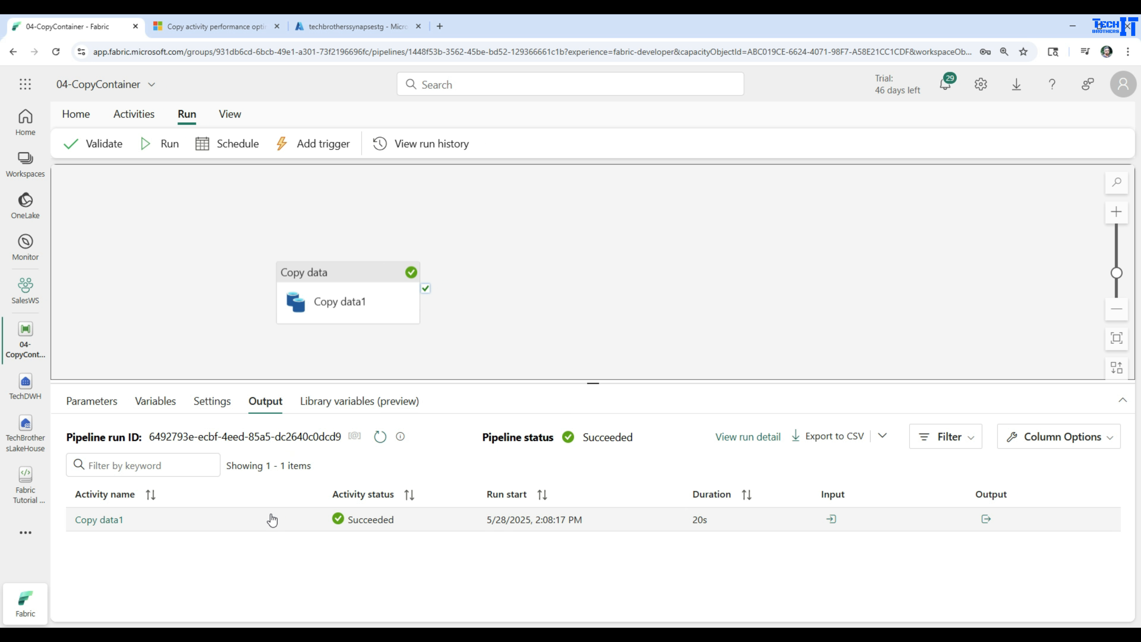
Step: Examine the Copy data1 run details for data and files read and written, throughput and duration, and close them
left_click(102, 522)
mouse_move(722, 282)
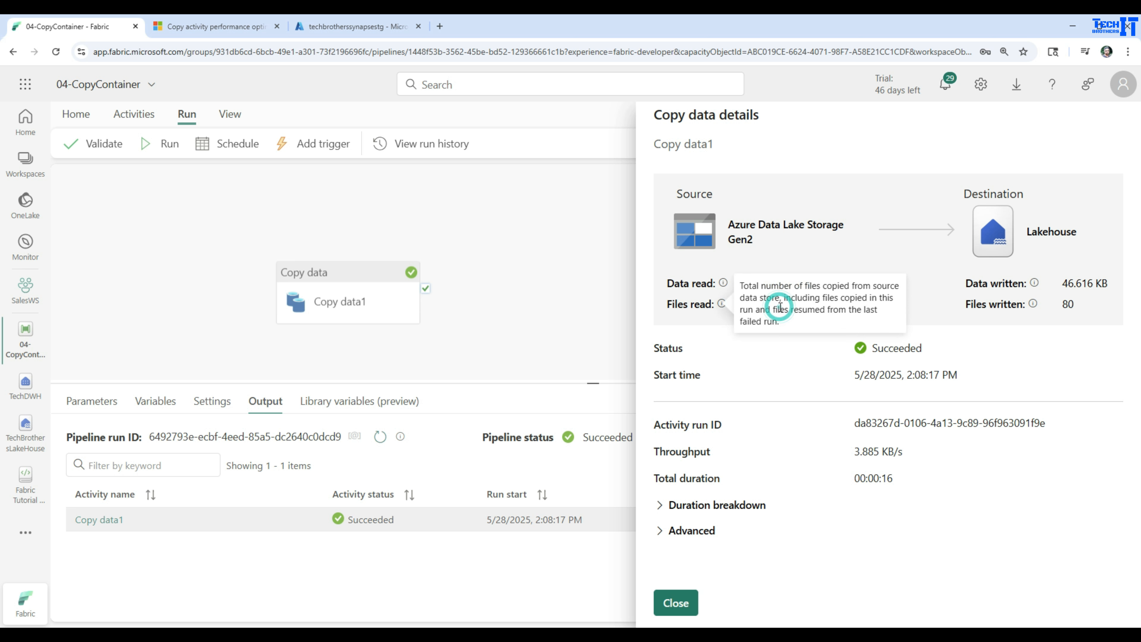
left_click_drag(667, 305, 806, 306)
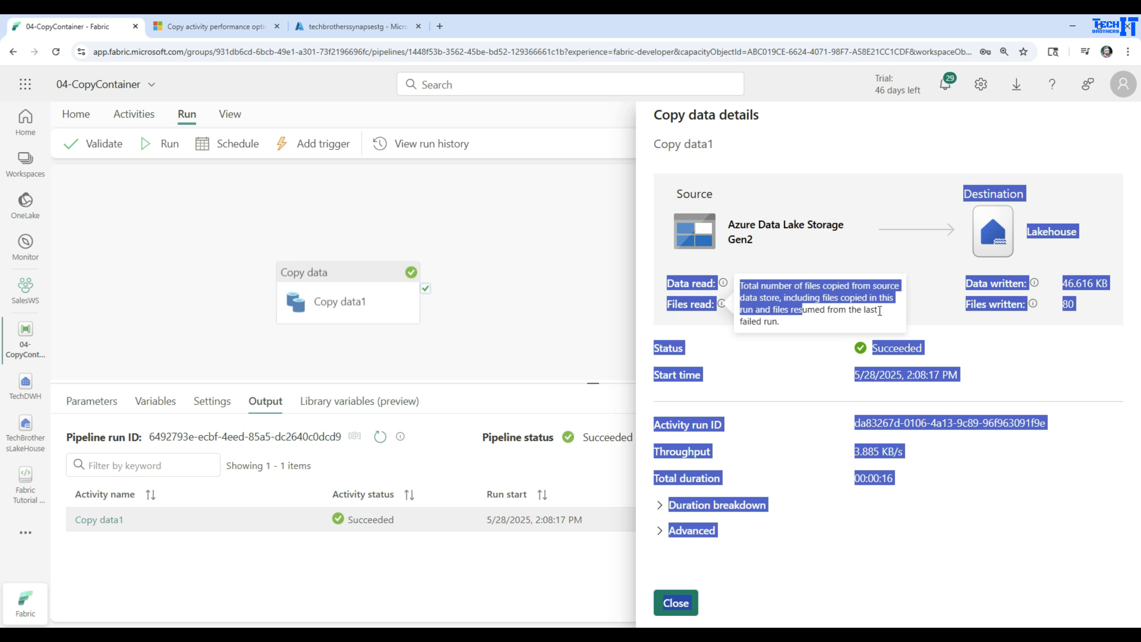
left_click(1056, 304)
left_click_drag(1090, 310, 1053, 310)
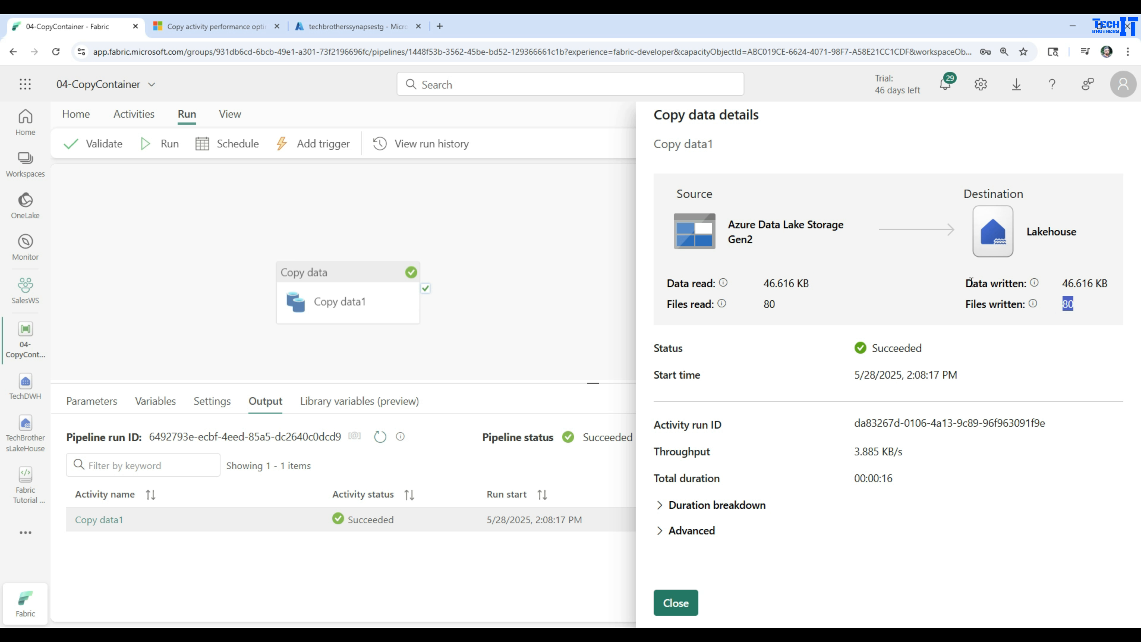
left_click_drag(966, 287, 1094, 283)
left_click_drag(828, 282, 764, 286)
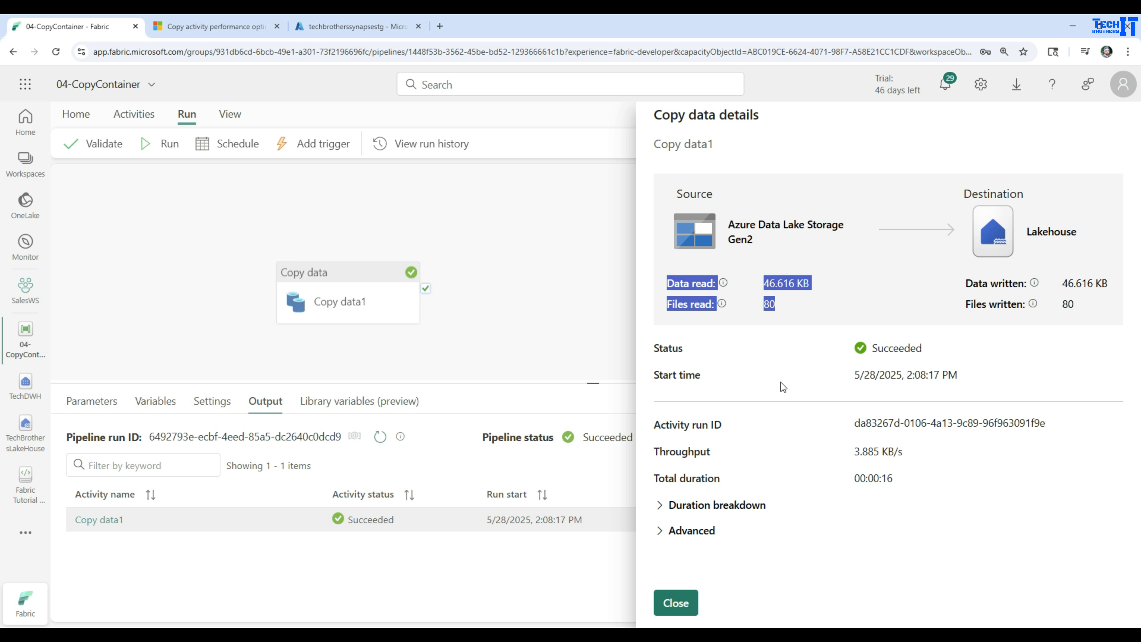
left_click_drag(907, 480, 911, 452)
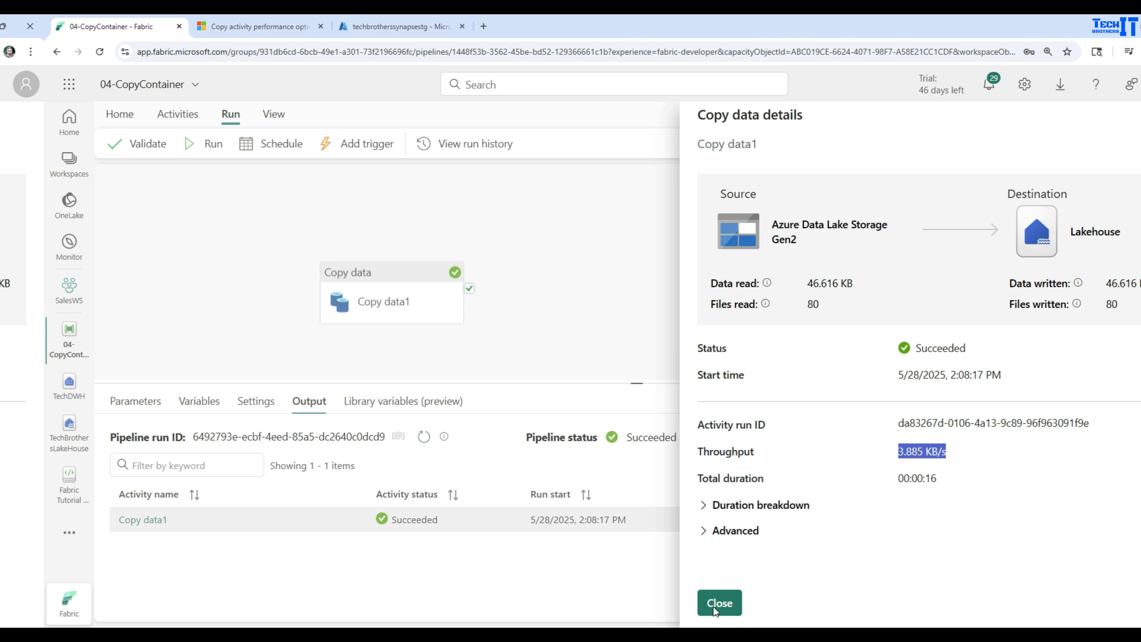
left_click(675, 604)
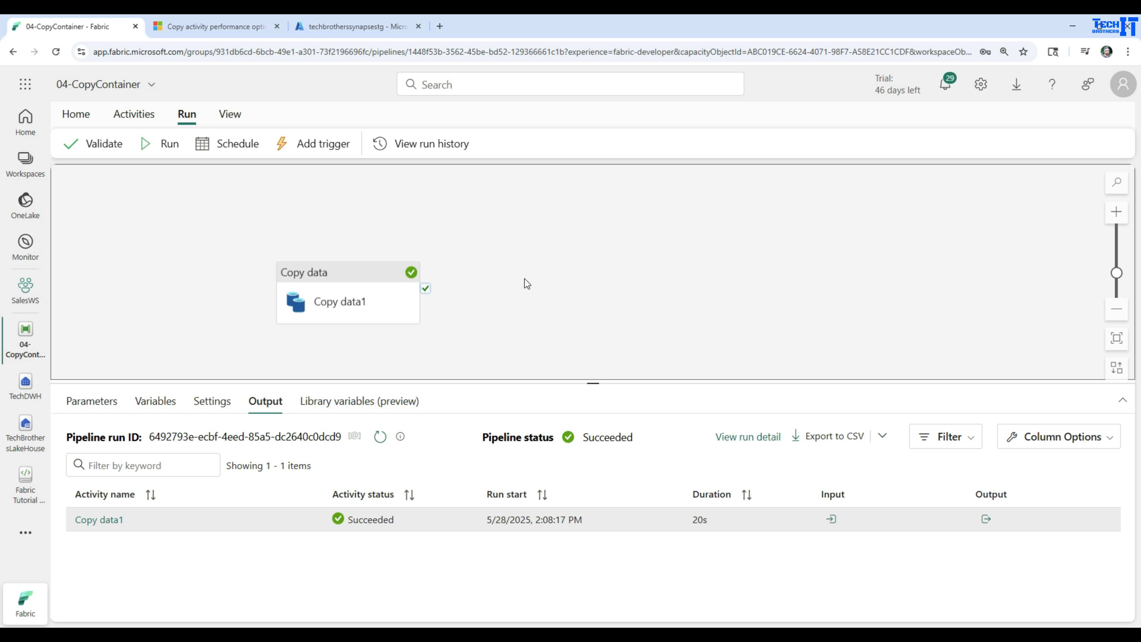
Step: Open TechBrothersLakeHouse, refresh its Files section, widen the explorer and open the MyTestDirectory folder
left_click(25, 427)
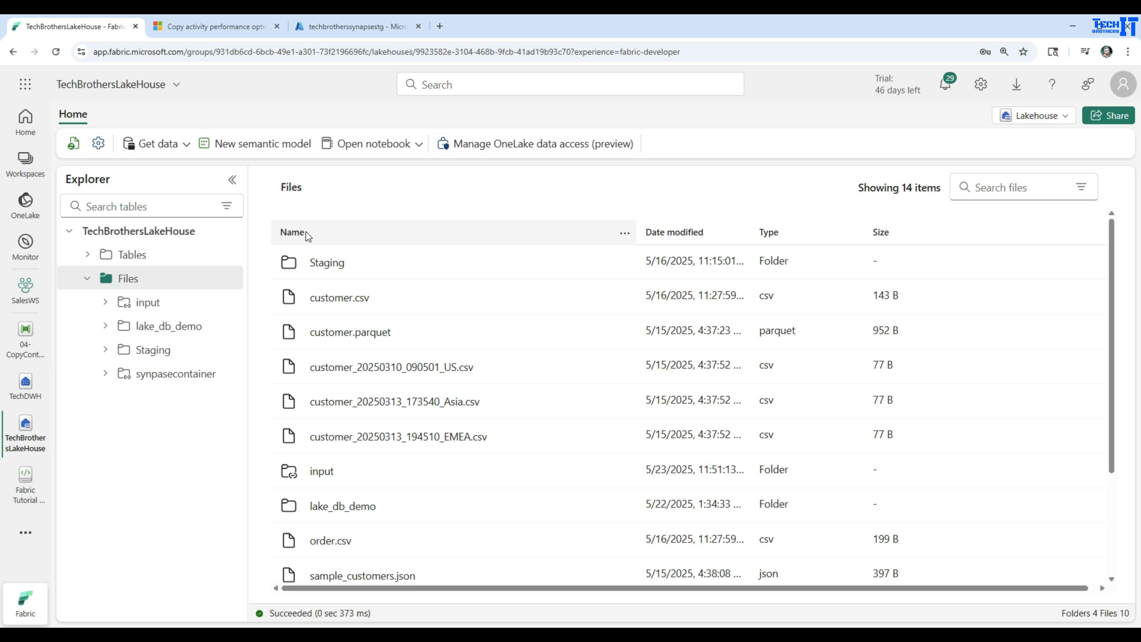
left_click(227, 278)
left_click(269, 434)
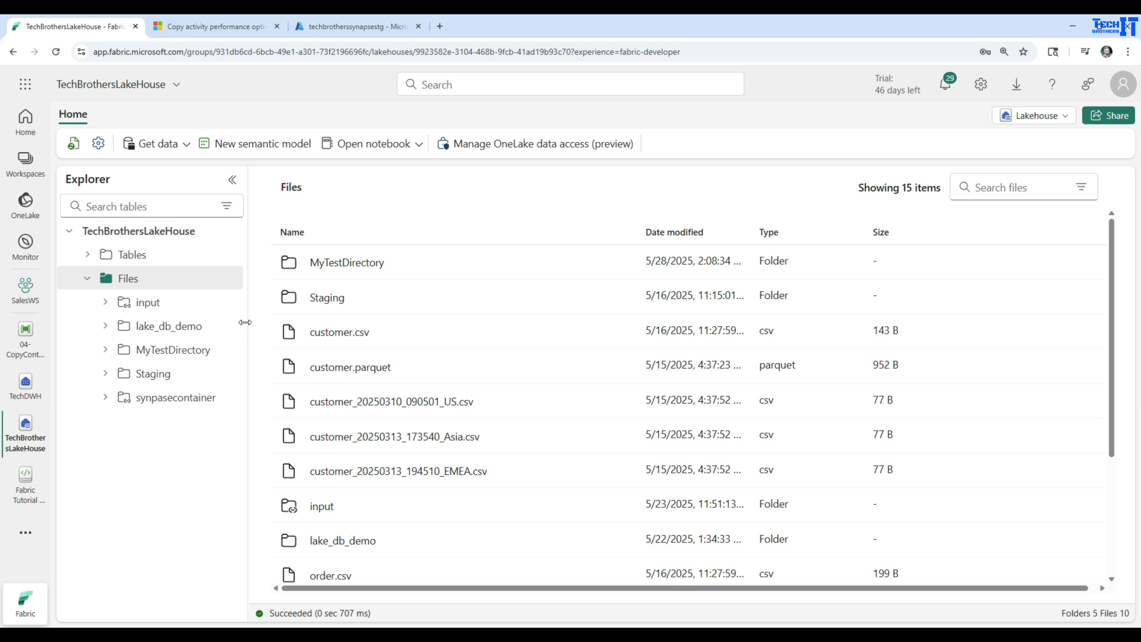
left_click_drag(247, 319, 321, 319)
left_click(164, 350)
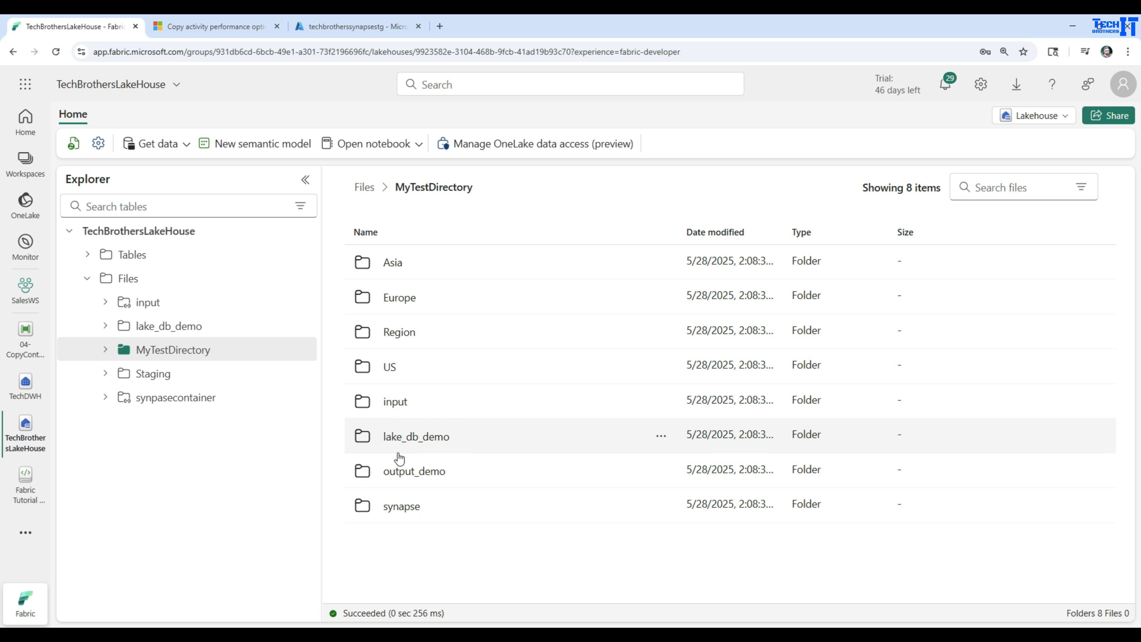
Step: Preview the customer CSV in MyTestDirectory's Asia folder, check the Region folder's contents, and return to the Files level
left_click(388, 262)
left_click(411, 265)
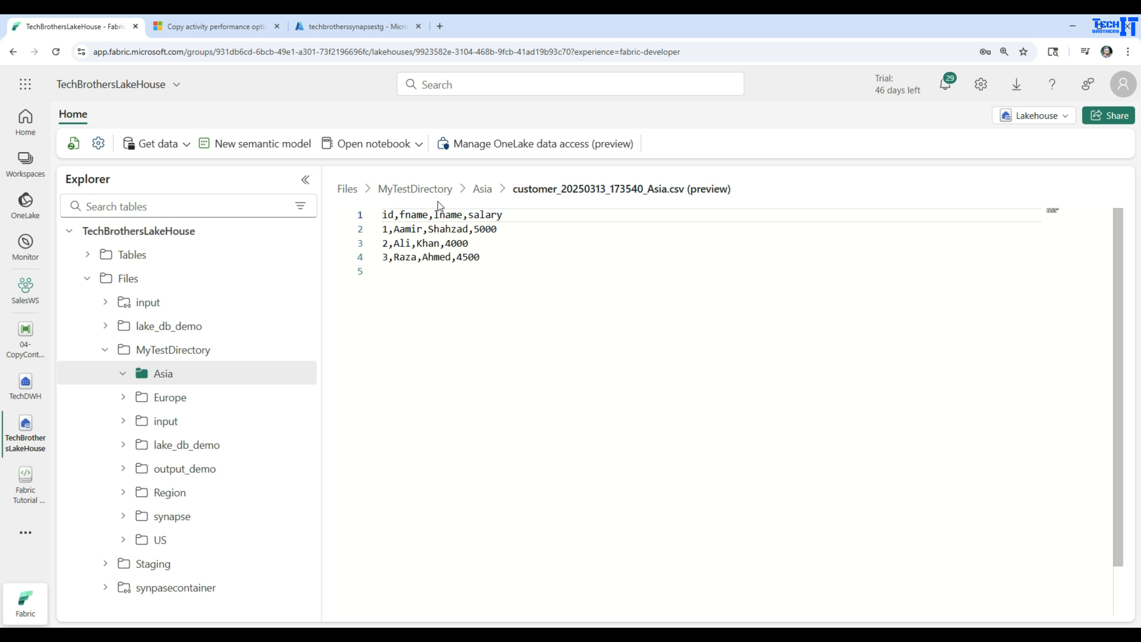
left_click(420, 189)
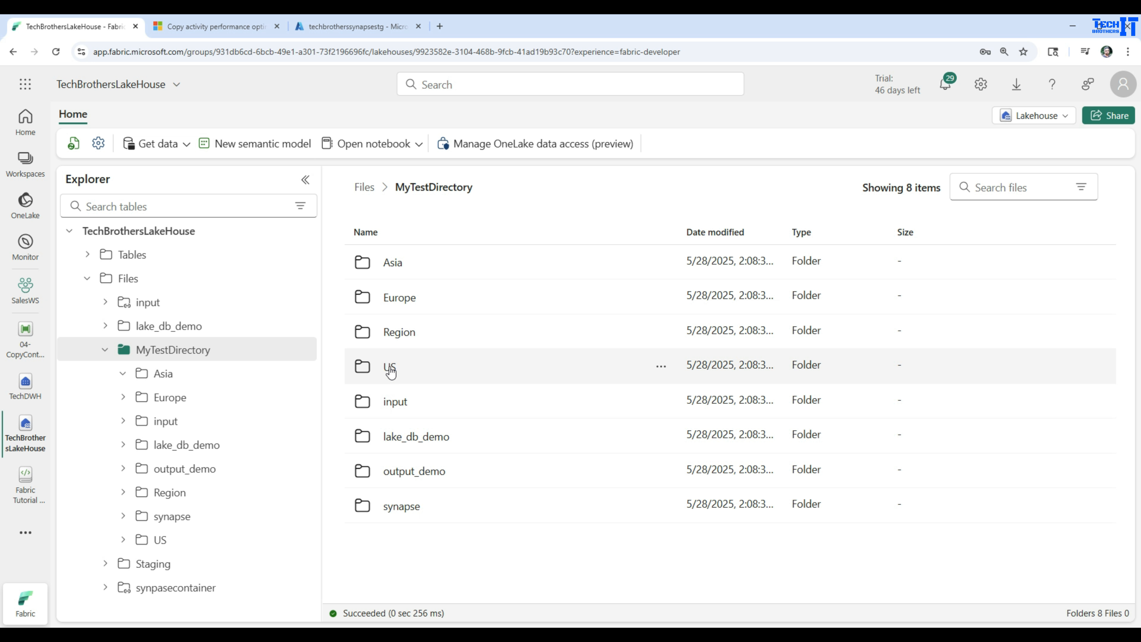
left_click(396, 335)
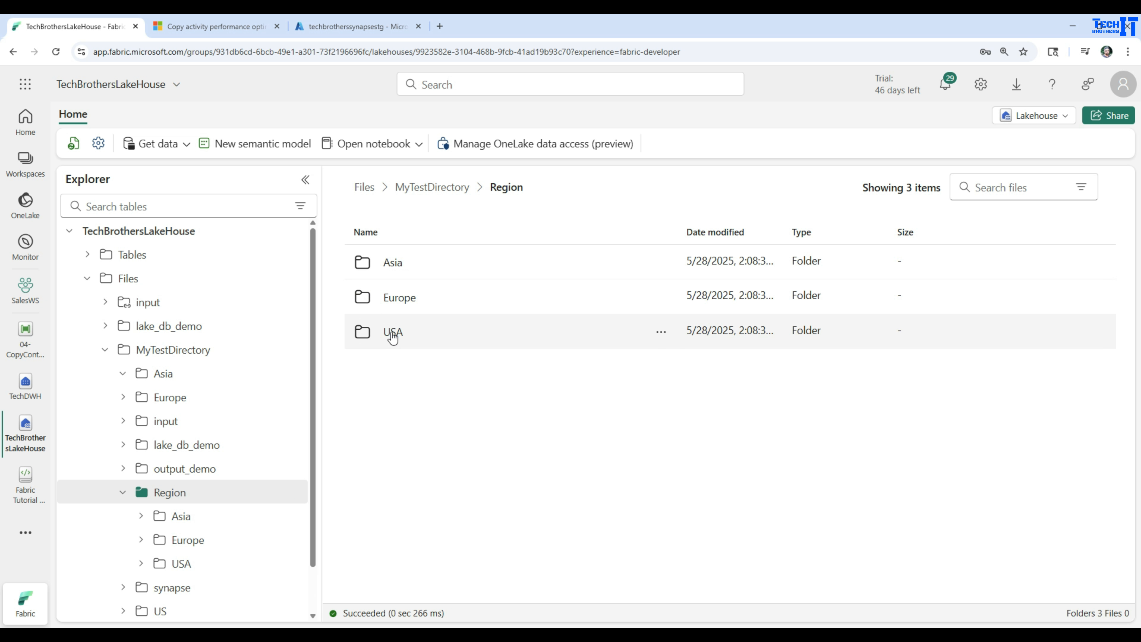
left_click(421, 188)
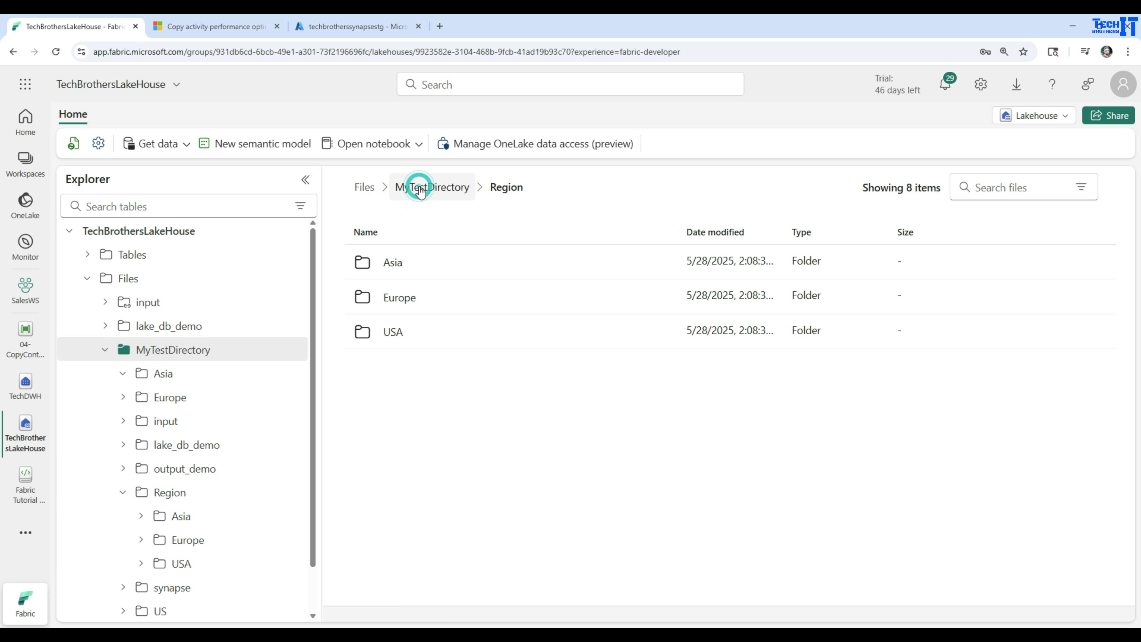
left_click(364, 187)
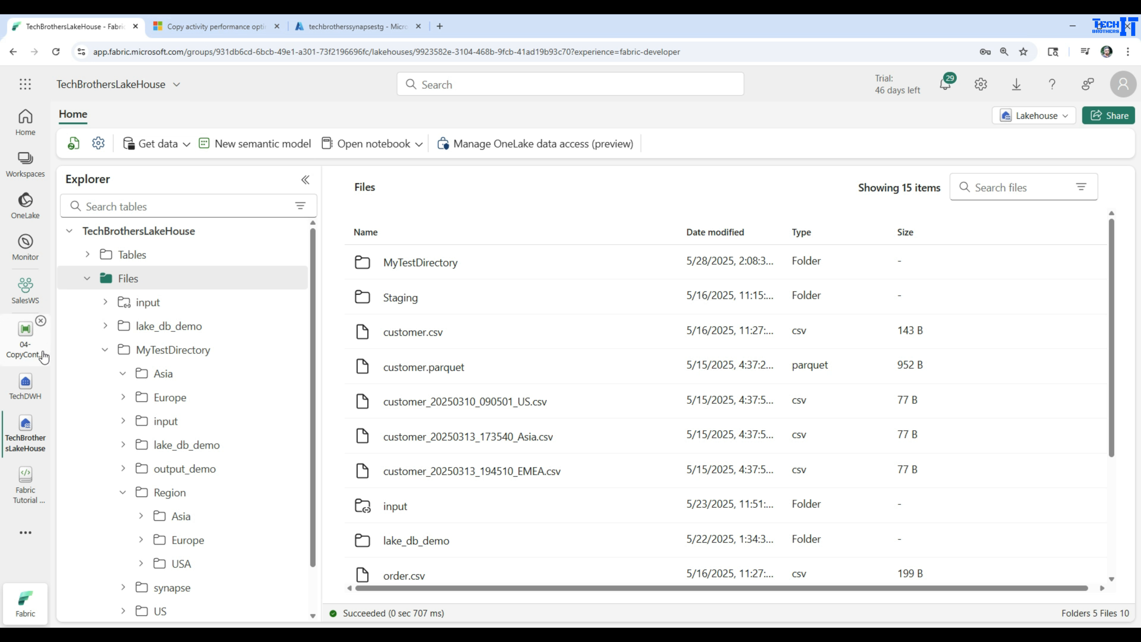
Step: Open the 04-CopyContainer pipeline and set the Copy data1 activity's destination file path to Region
left_click(25, 337)
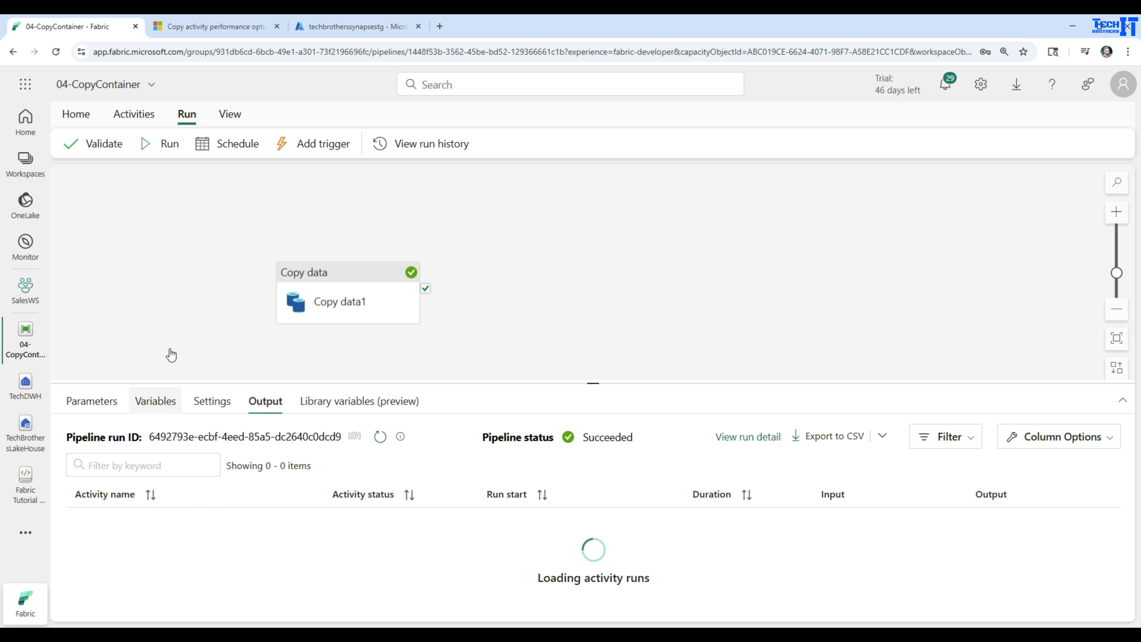
left_click(324, 298)
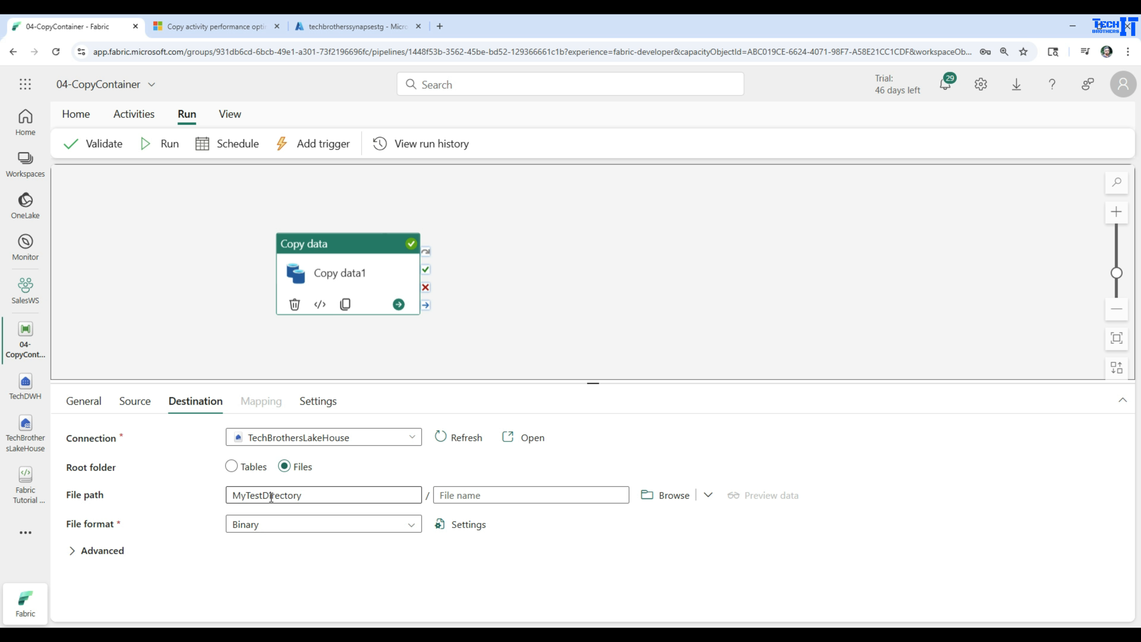
left_click(318, 495)
type("/")
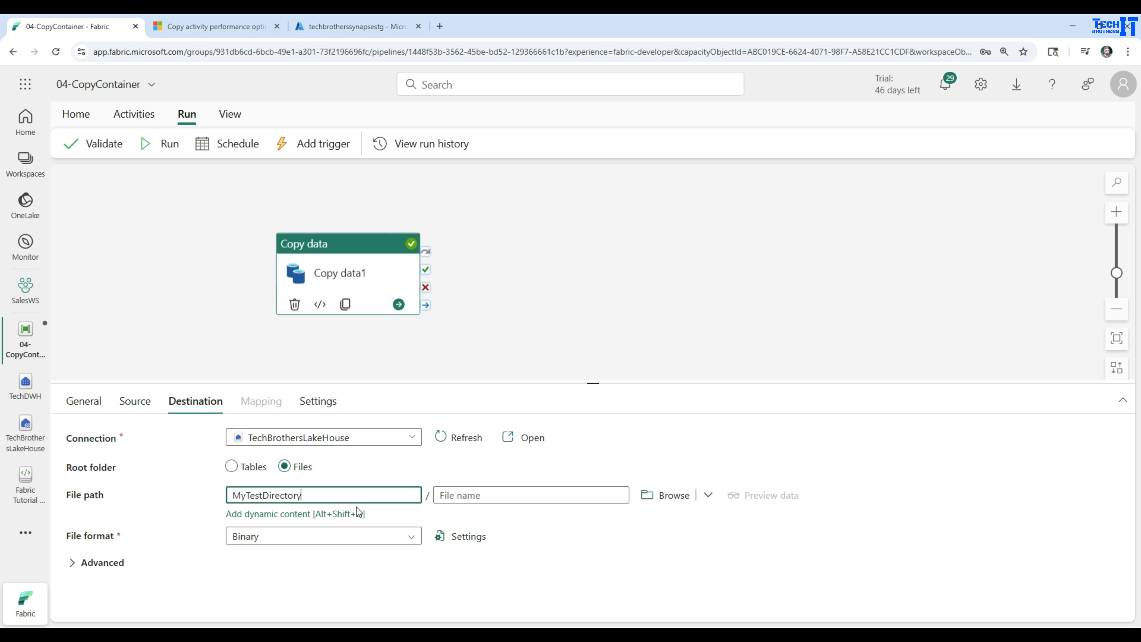
left_click_drag(318, 493, 214, 494)
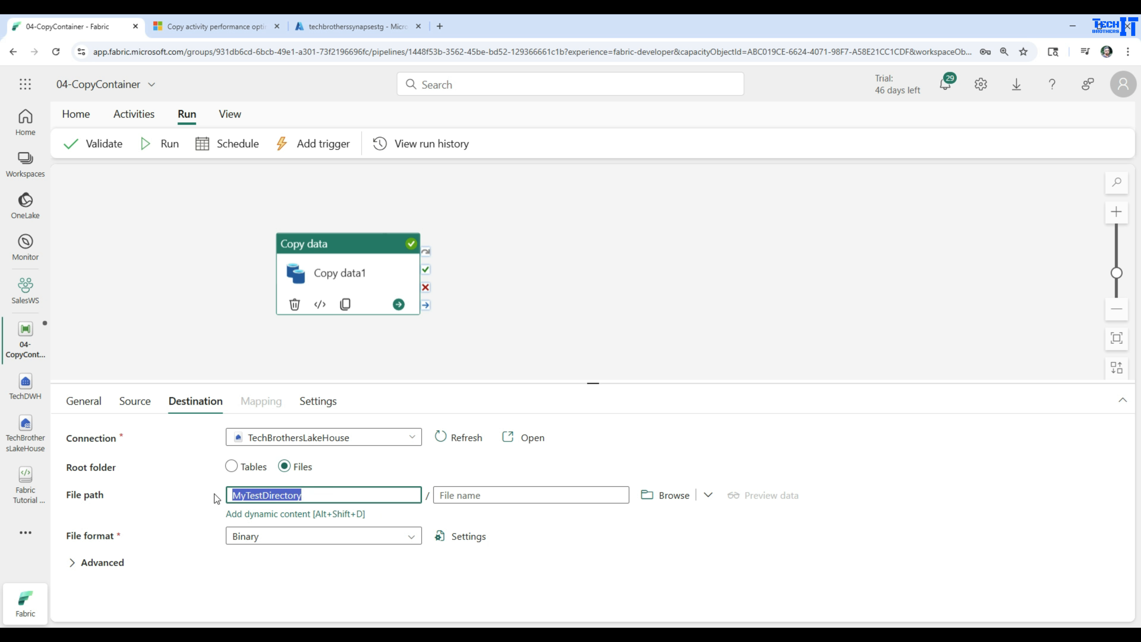
type("Region")
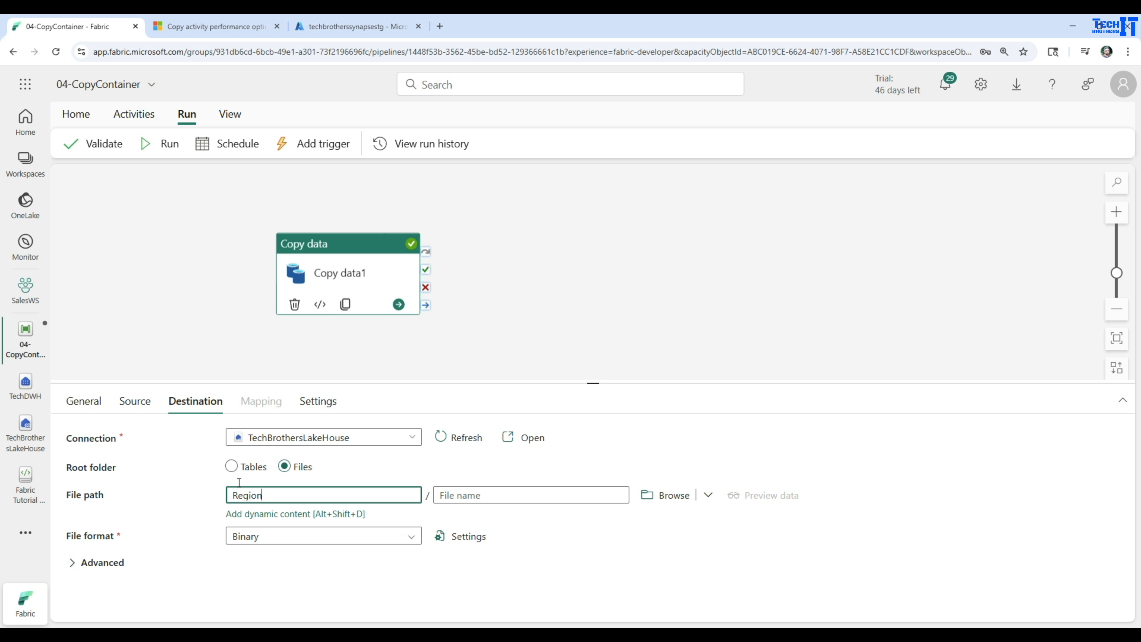
Step: Set the source's wildcard folder path to Region, keeping * as the wildcard file name
left_click(135, 400)
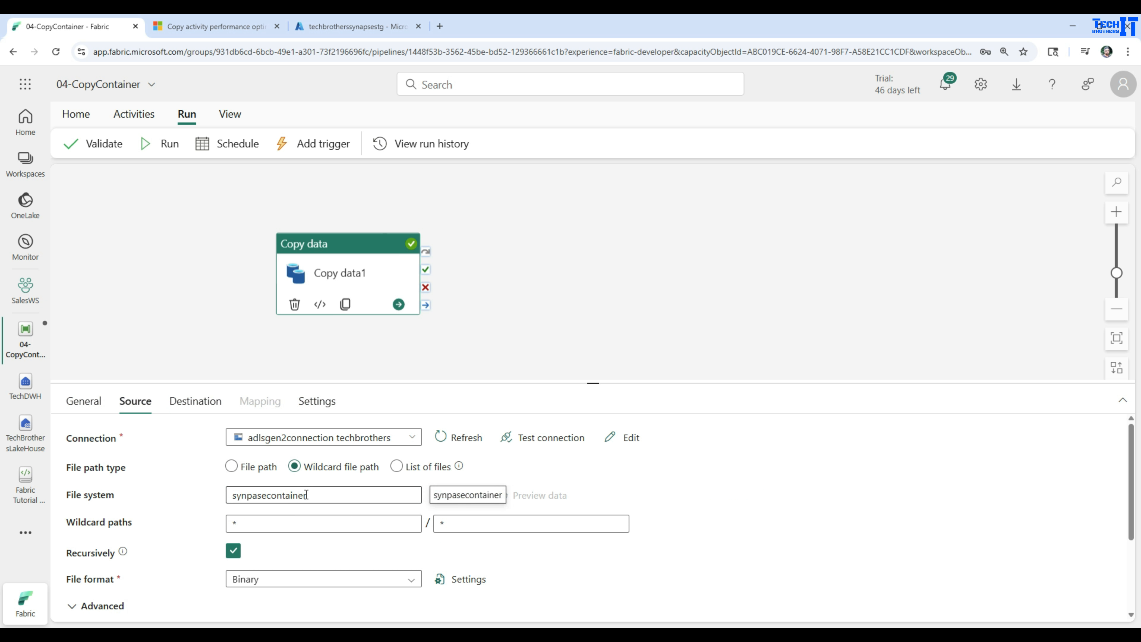
left_click(231, 524)
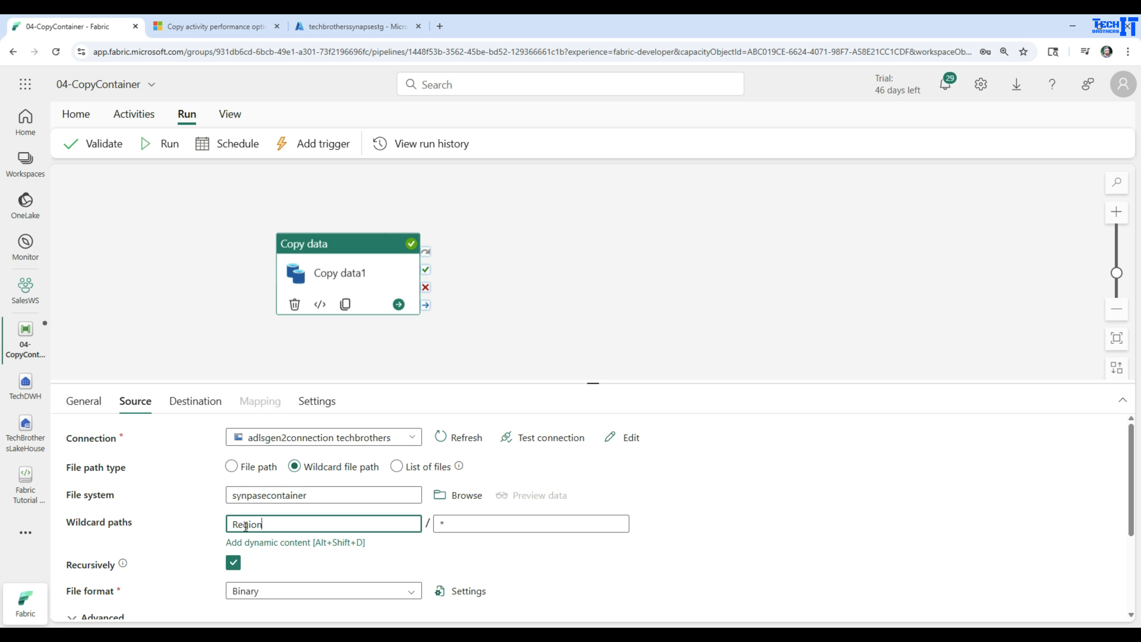
double_click(439, 523)
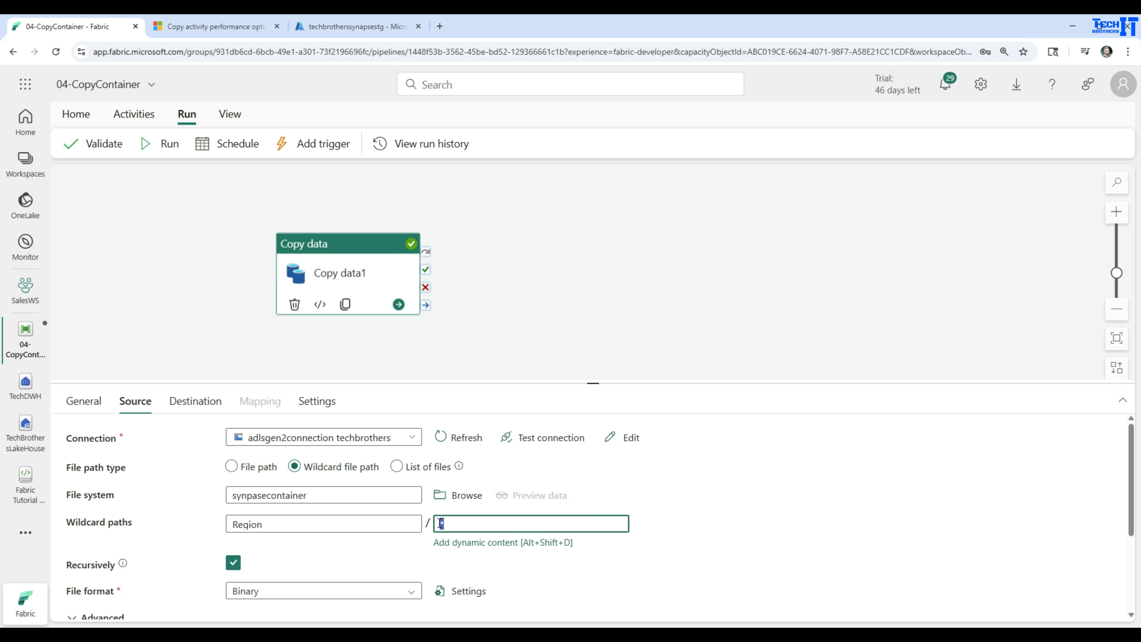
Step: Check the Copy data1 destination path, and save and run the pipeline
left_click(185, 410)
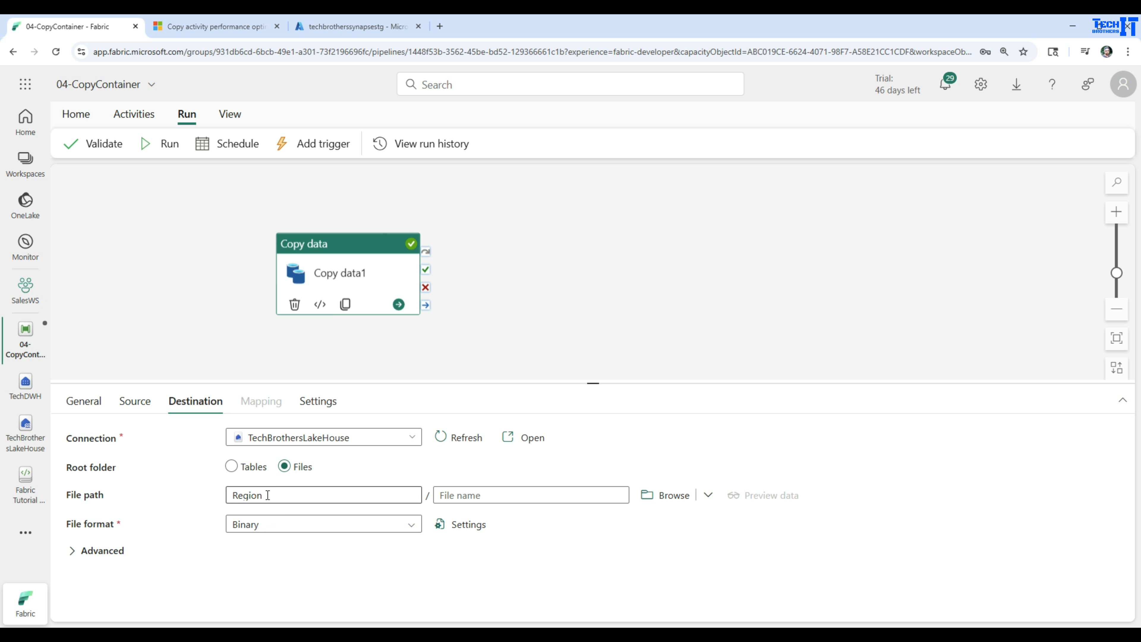
double_click(235, 496)
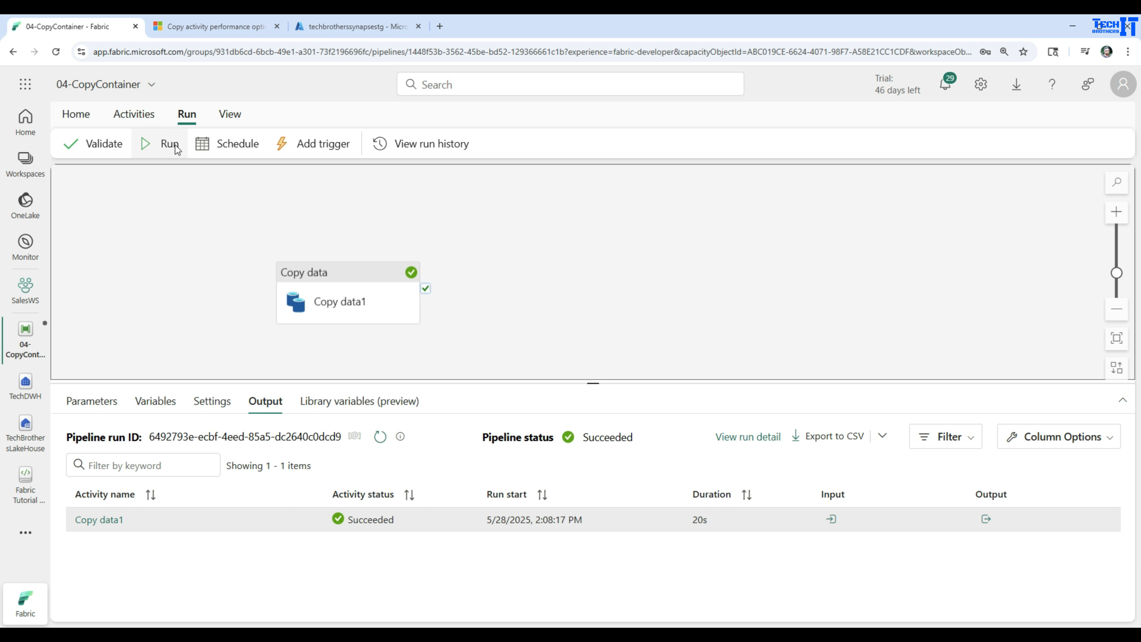
left_click(169, 144)
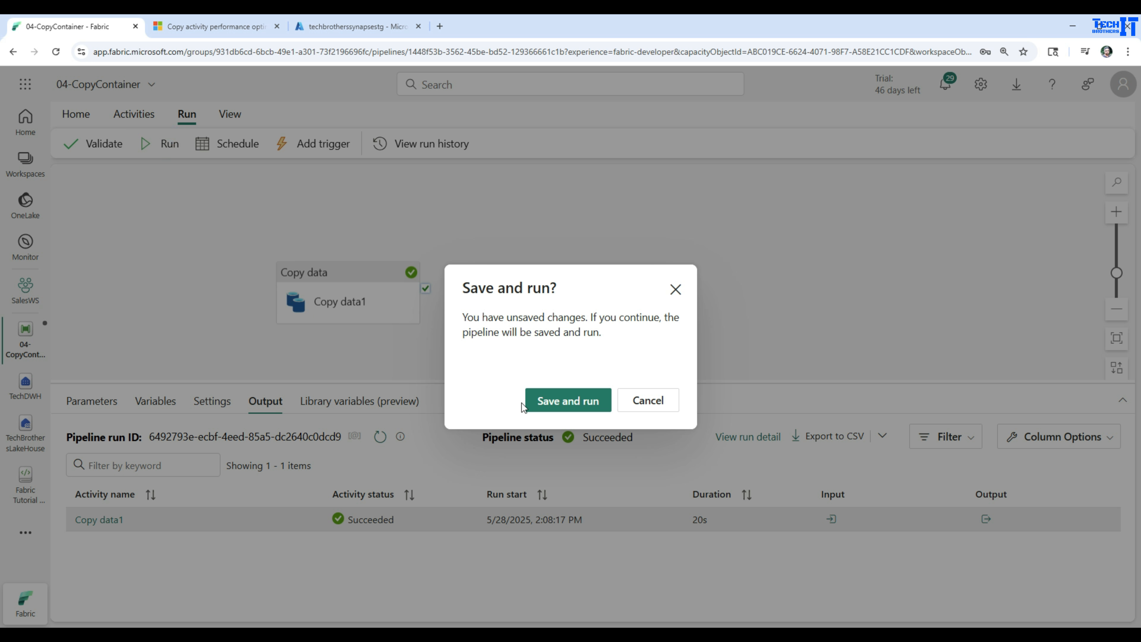
left_click(549, 406)
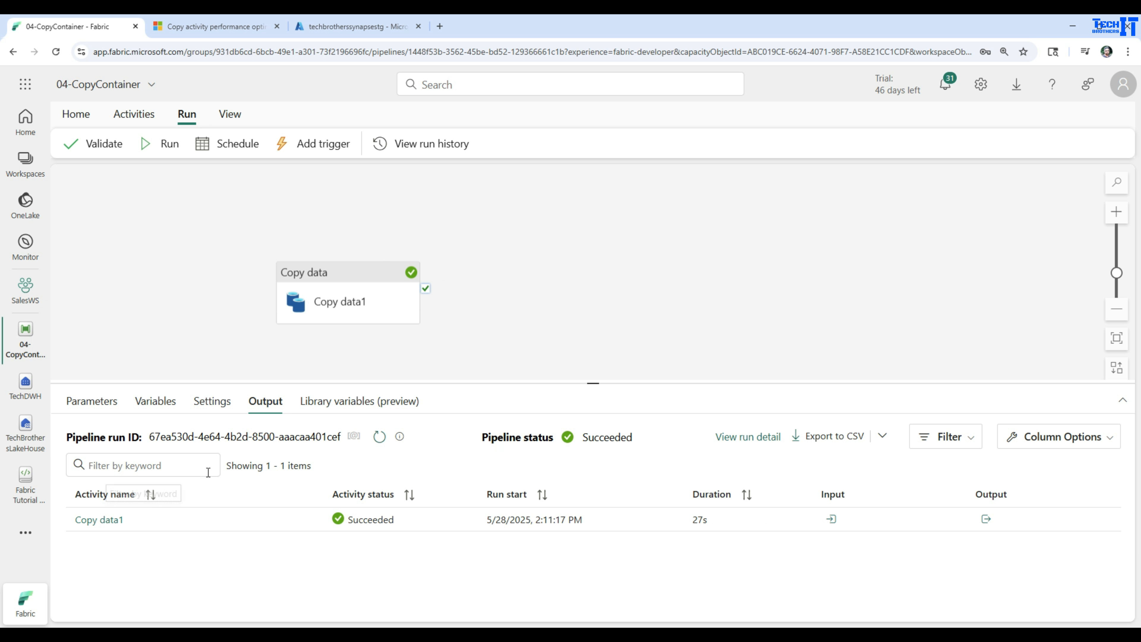
Step: Examine the new Copy data1 run's details for data and files read and written and throughput, and close them
left_click(99, 520)
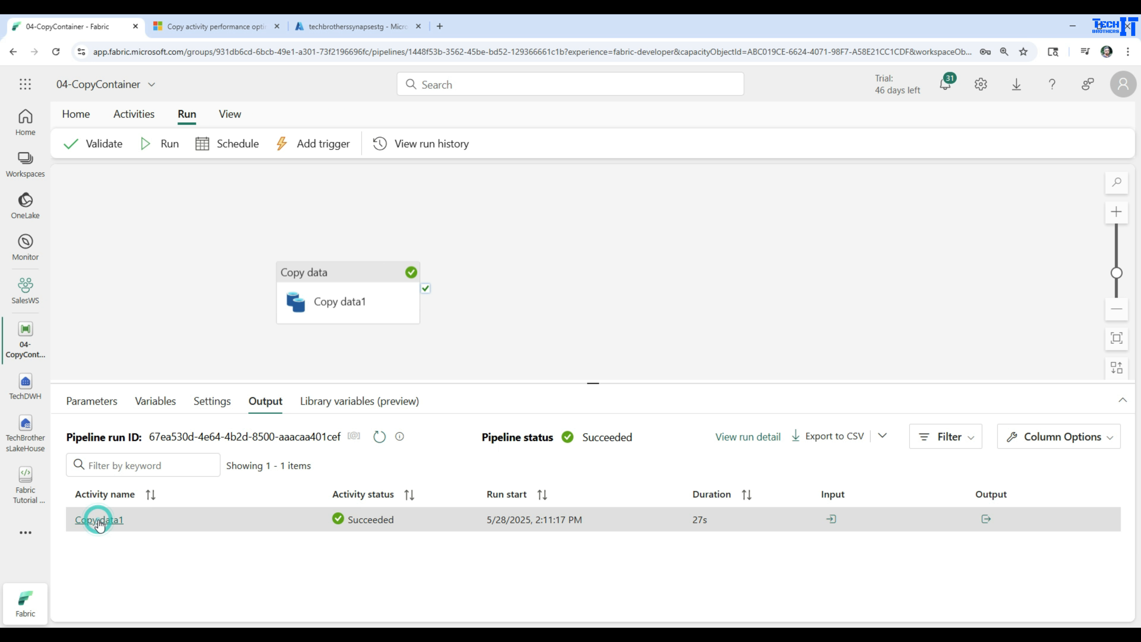
left_click_drag(668, 305, 771, 305)
left_click_drag(983, 313, 661, 284)
left_click(1083, 306)
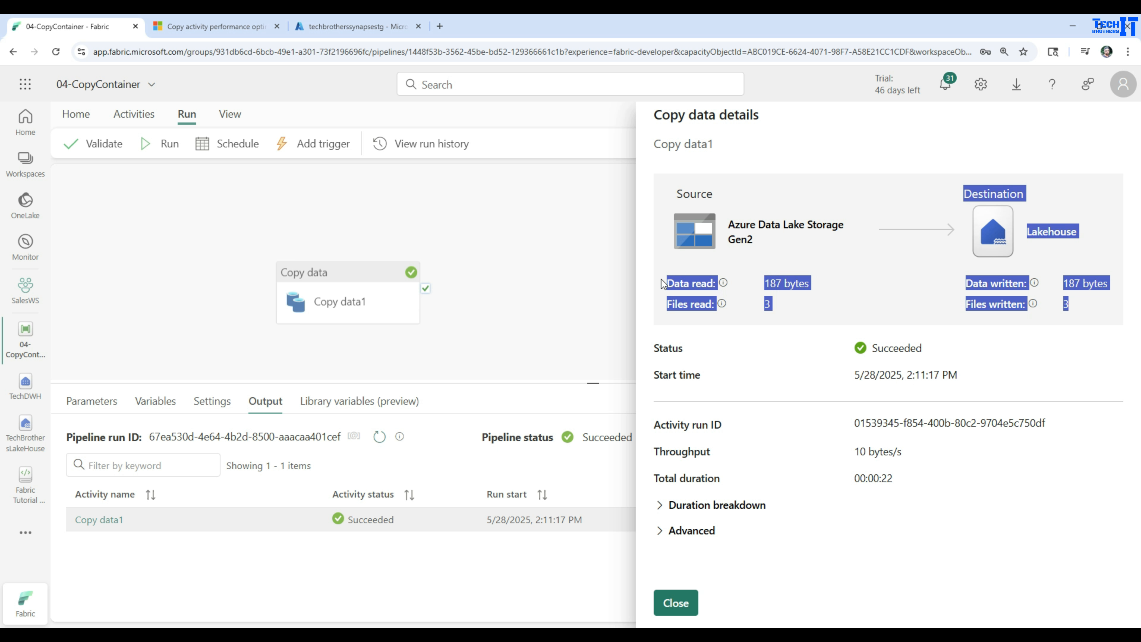
mouse_move(917, 478)
left_mouse_down()
mouse_move(852, 481)
mouse_move(916, 457)
left_mouse_up()
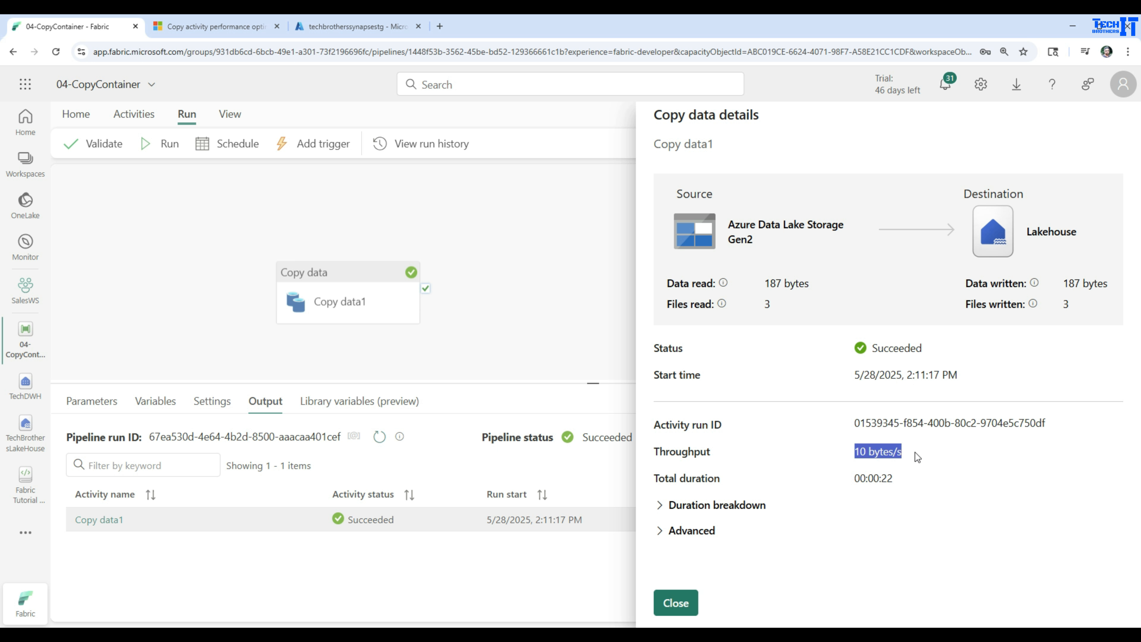
left_click(676, 602)
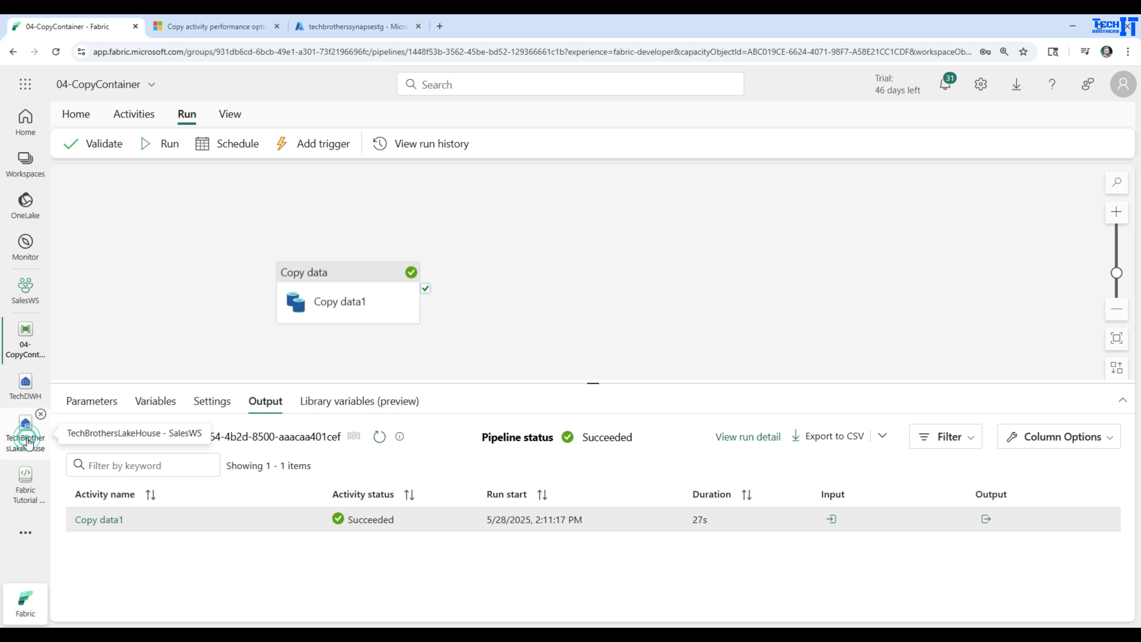
Step: Open TechBrothersLakeHouse, refresh its Files section and open the Region folder
left_click(25, 427)
left_click(301, 278)
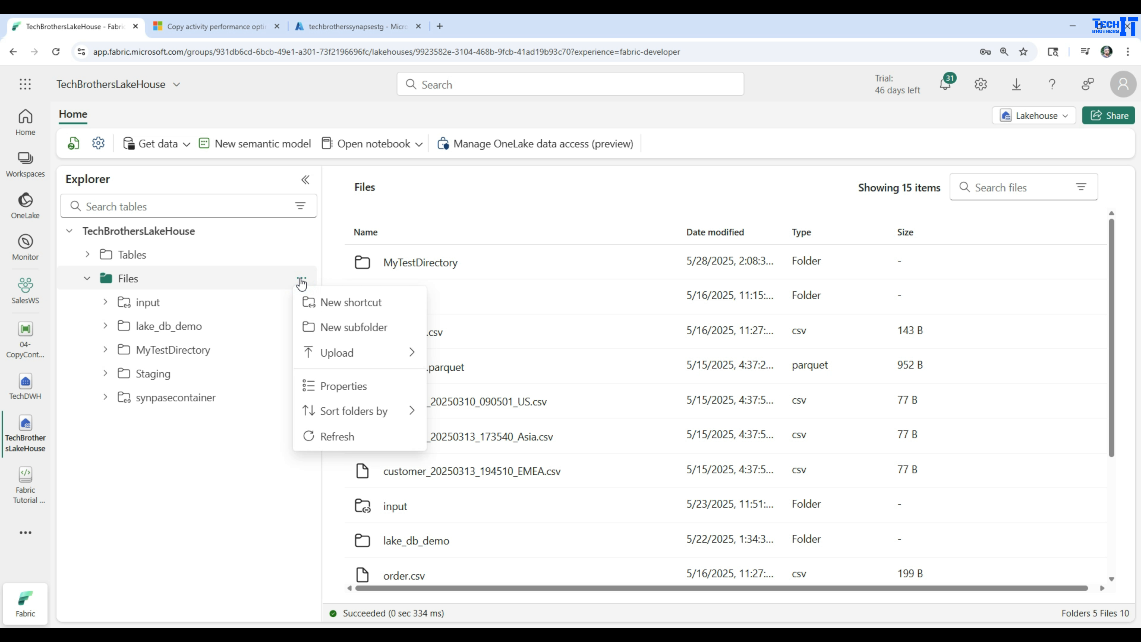
left_click(316, 437)
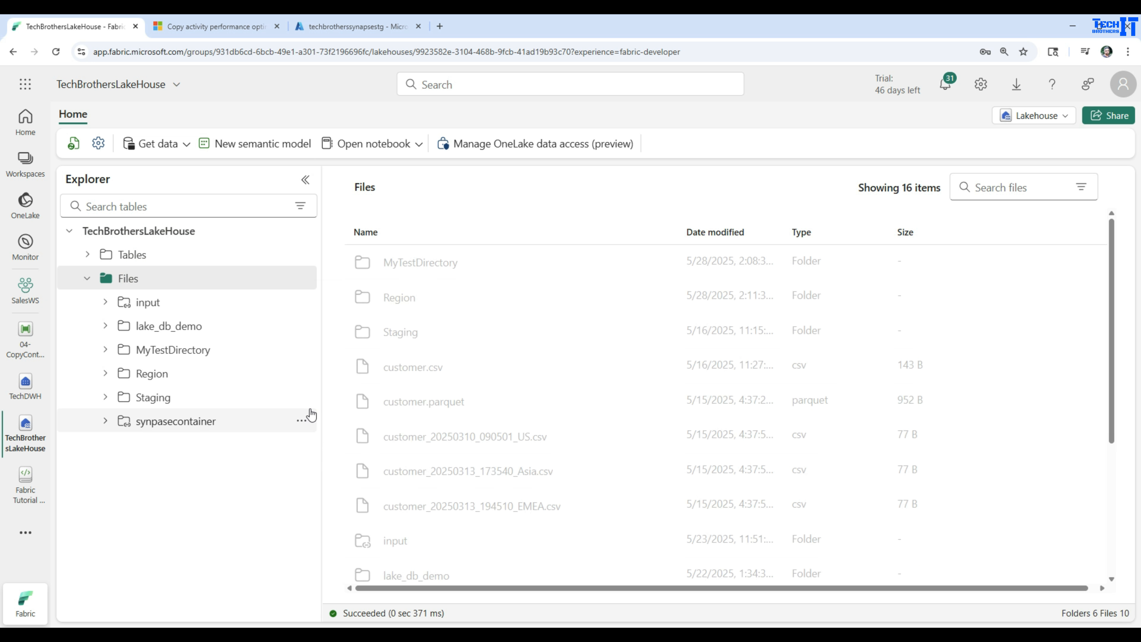
left_click(153, 374)
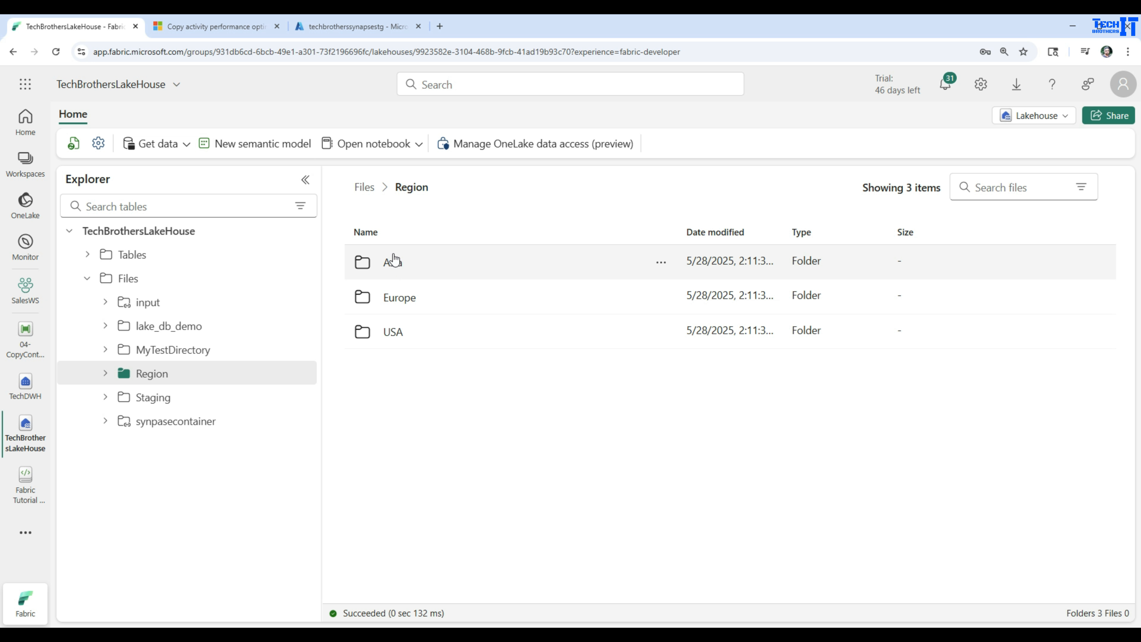
Step: Preview the customer CSV files in Region's Asia and USA folders, and return to the Region folder
left_click(393, 265)
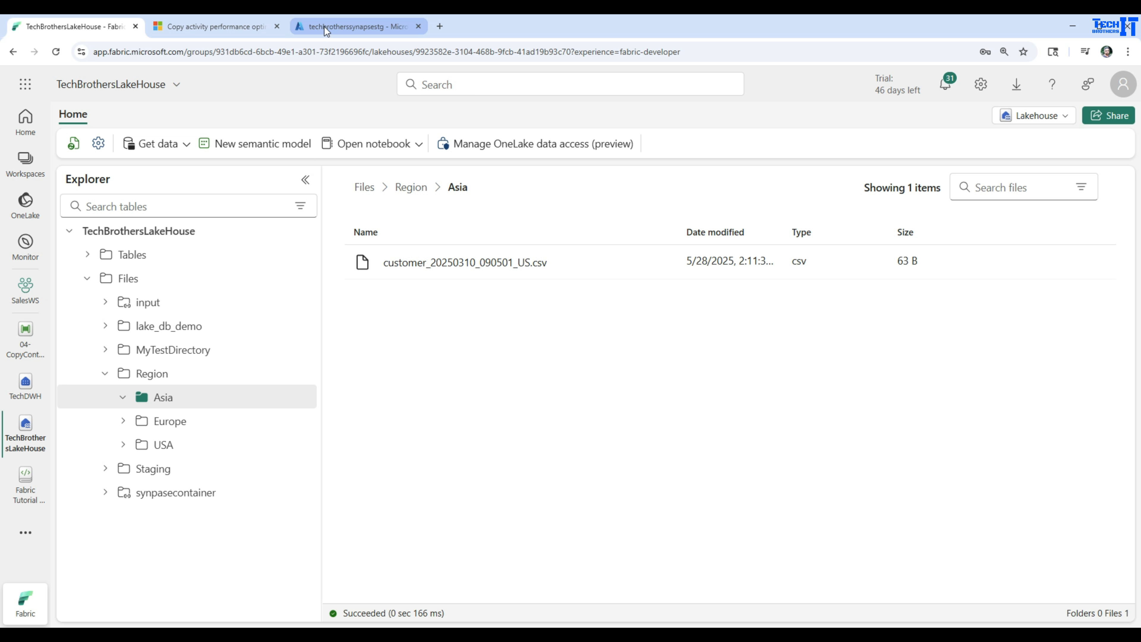
left_click(434, 268)
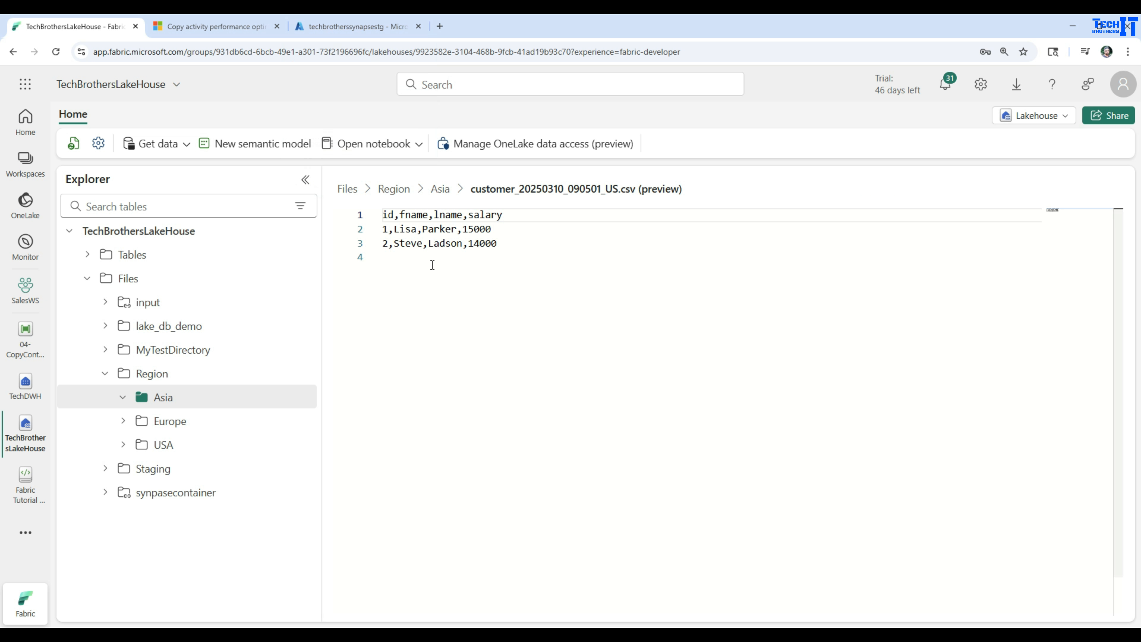
left_click(396, 197)
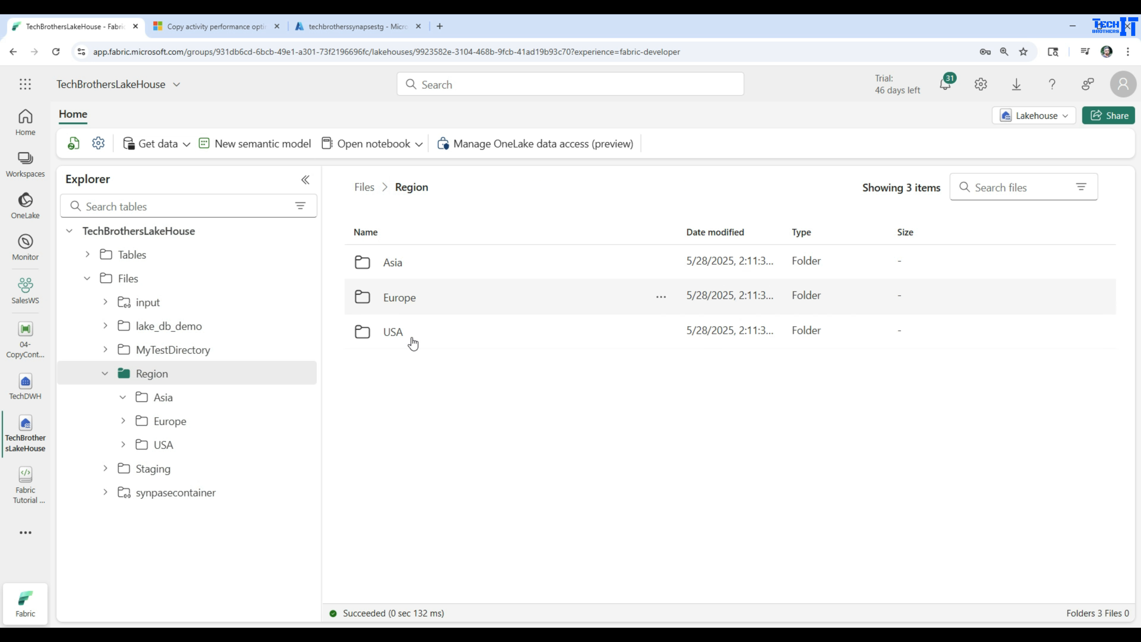
left_click(410, 335)
left_click(438, 270)
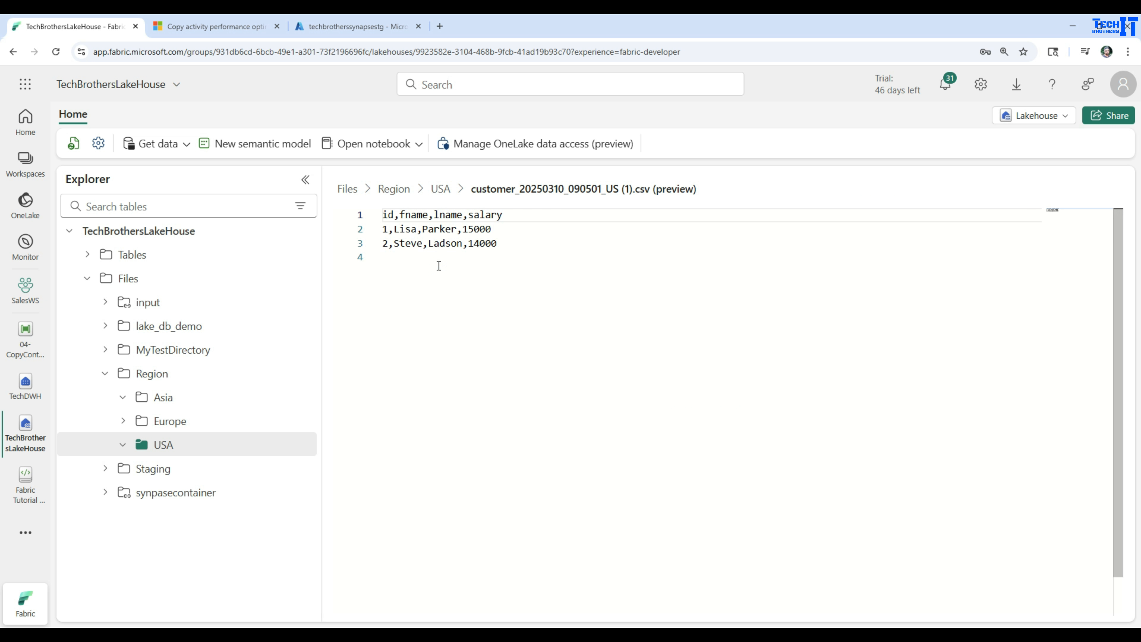
left_click(395, 191)
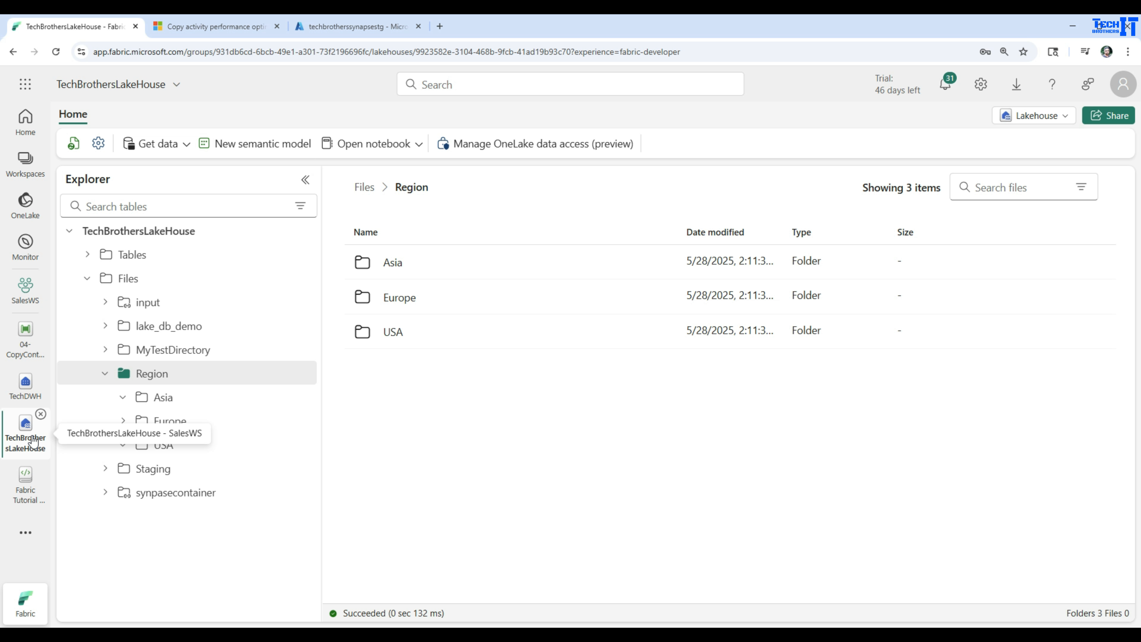
Step: Switch to the Azure portal, view the techbrotherssynapsestg storage account overview, and return to the 04-CopyContainer pipeline in Fabric
left_click(362, 23)
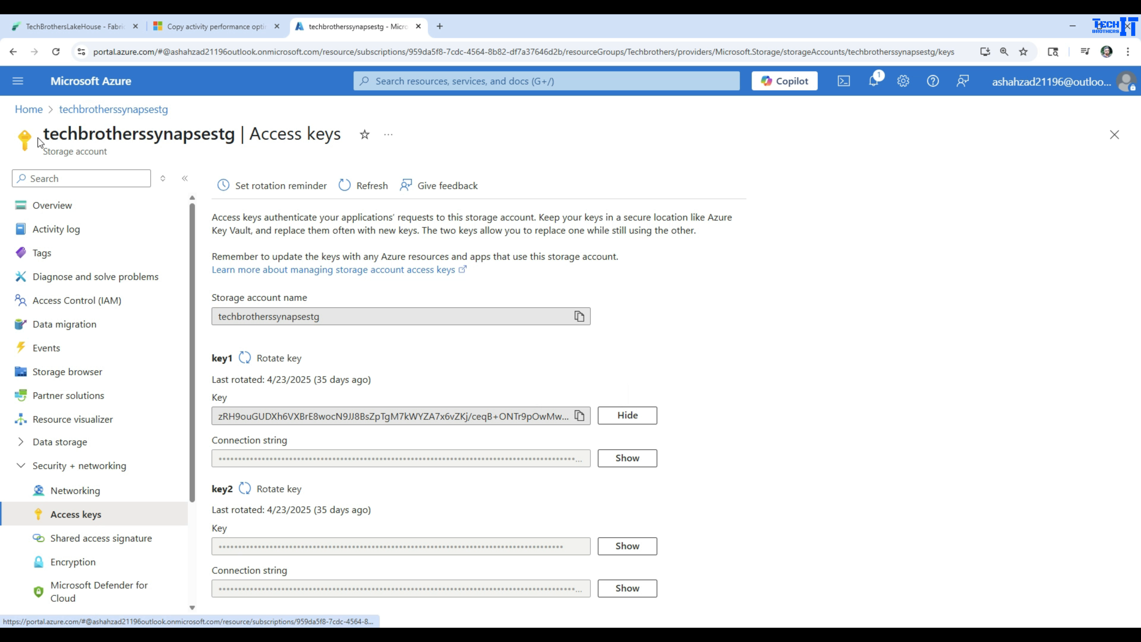
left_click(29, 110)
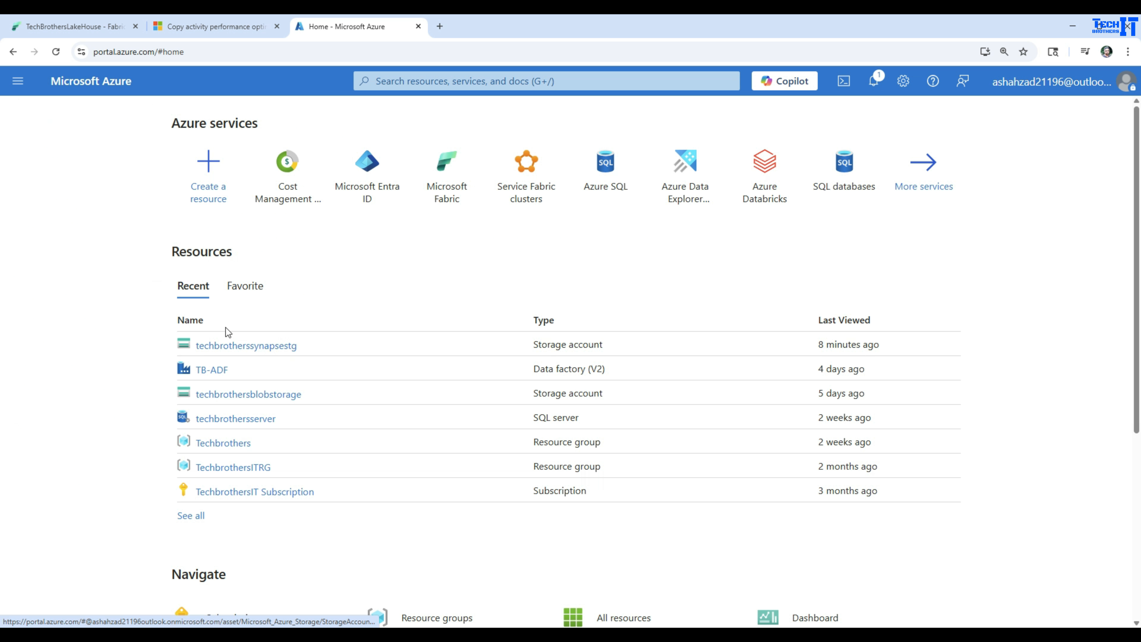
left_click(229, 347)
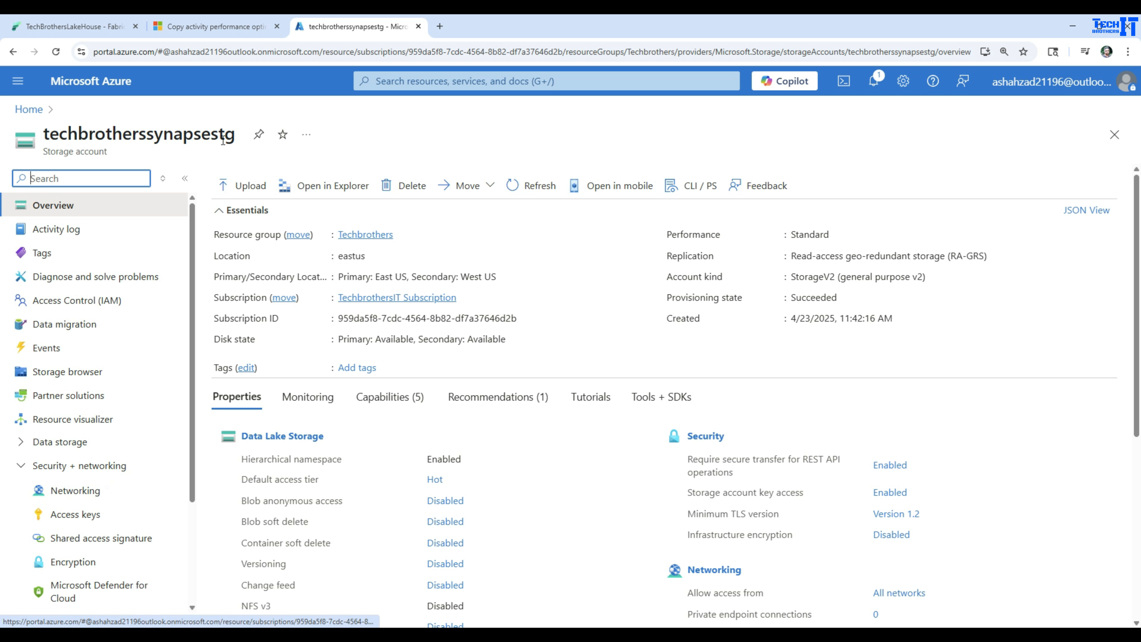
left_click(110, 28)
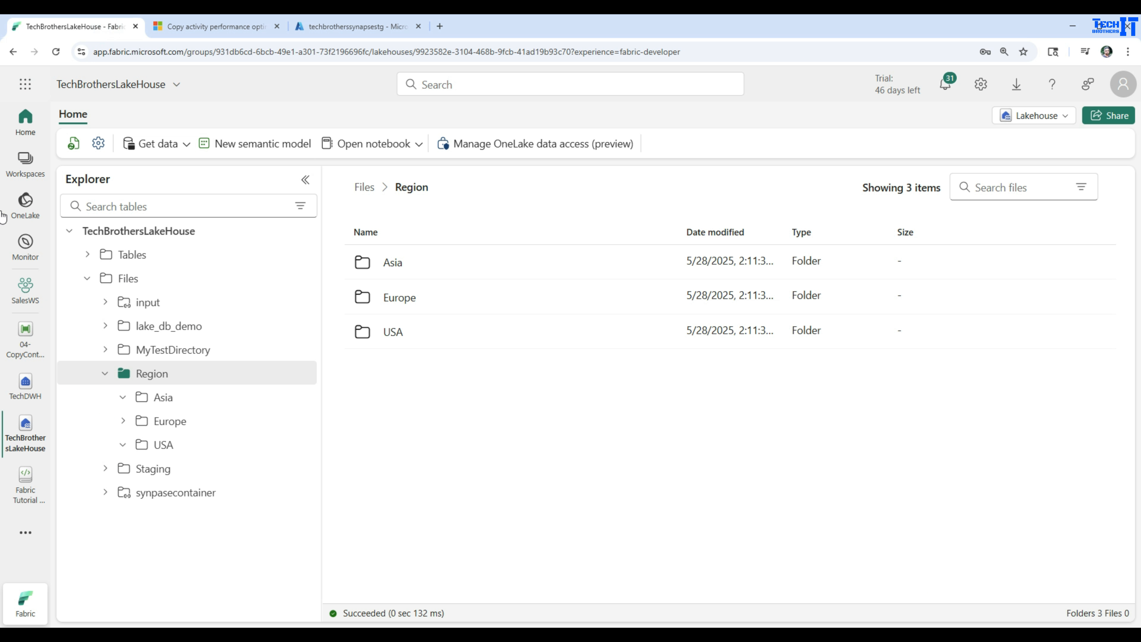
left_click(20, 344)
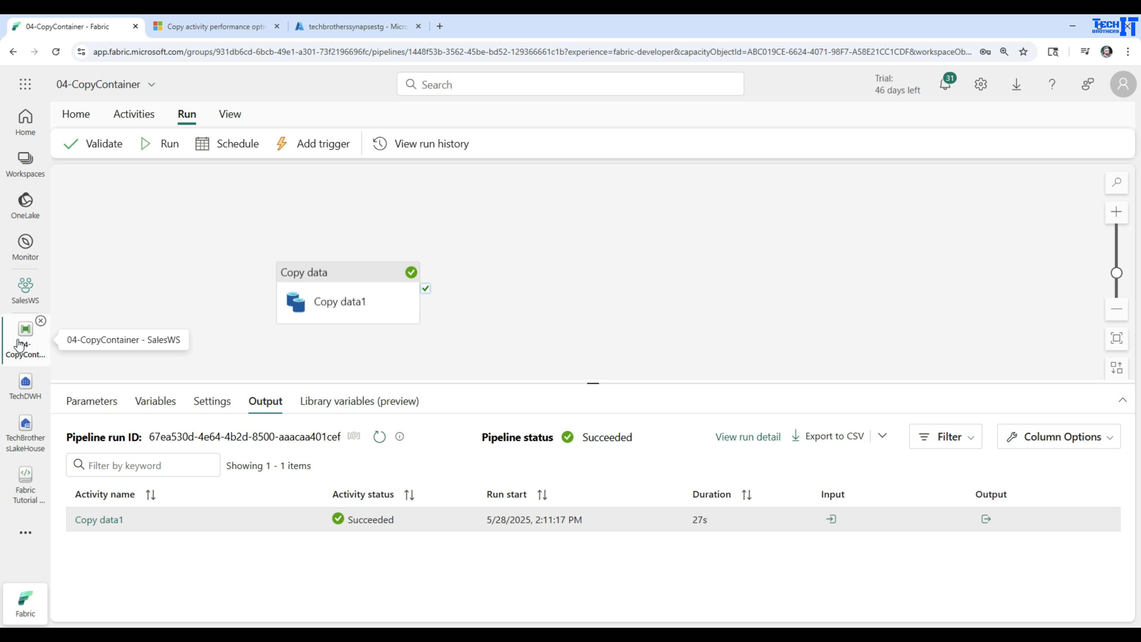